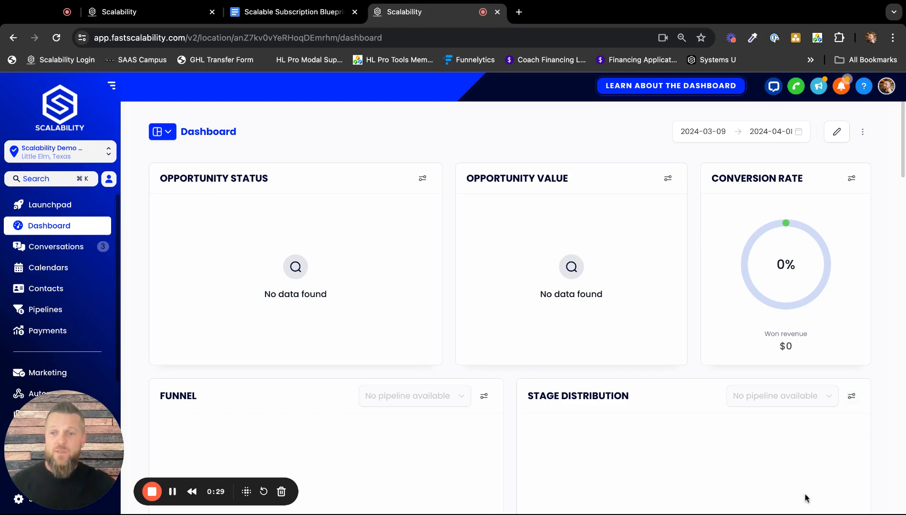
Create a new automation workflow from the "Recipe: IVR" template.
drag(93, 448, 190, 449)
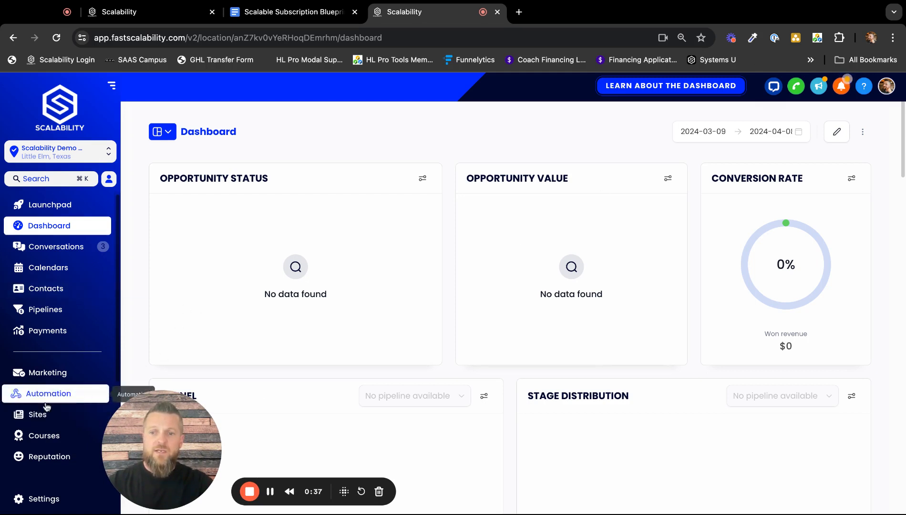
click(69, 394)
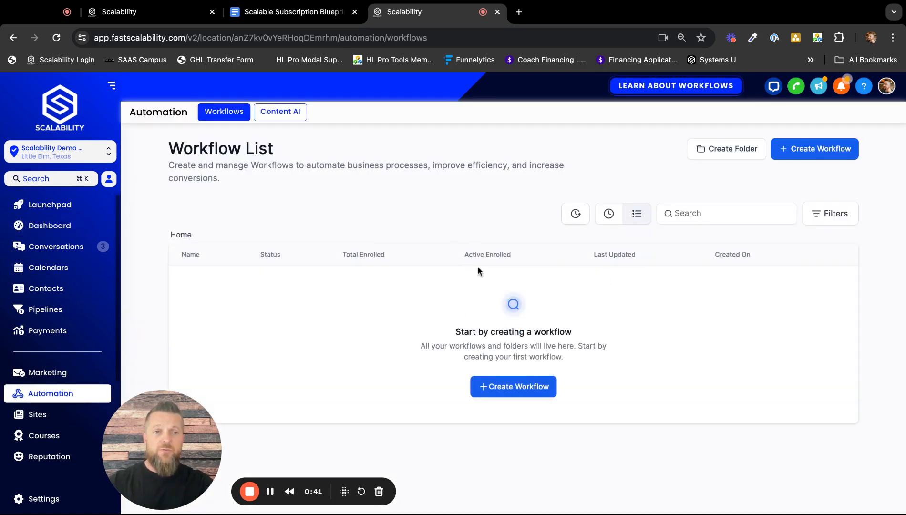
click(816, 151)
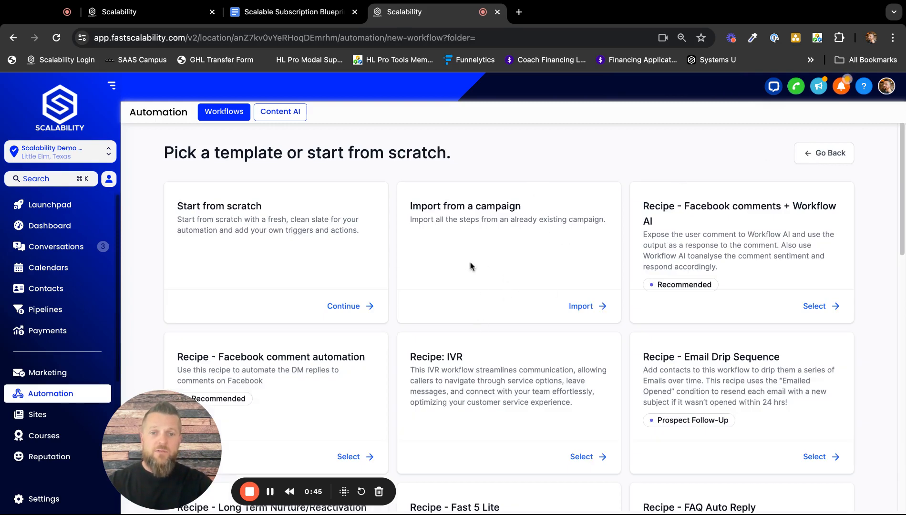
scroll(499, 353, down, 1)
scroll(499, 353, down, 3)
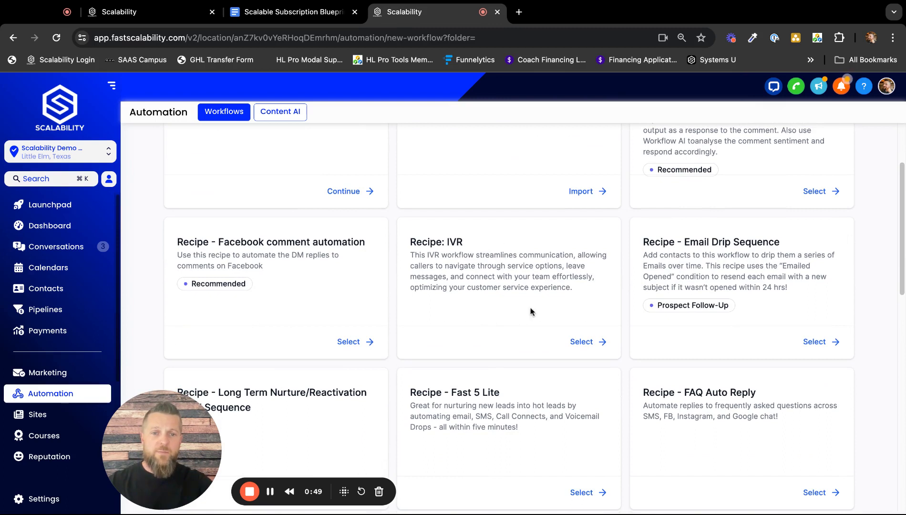
click(585, 342)
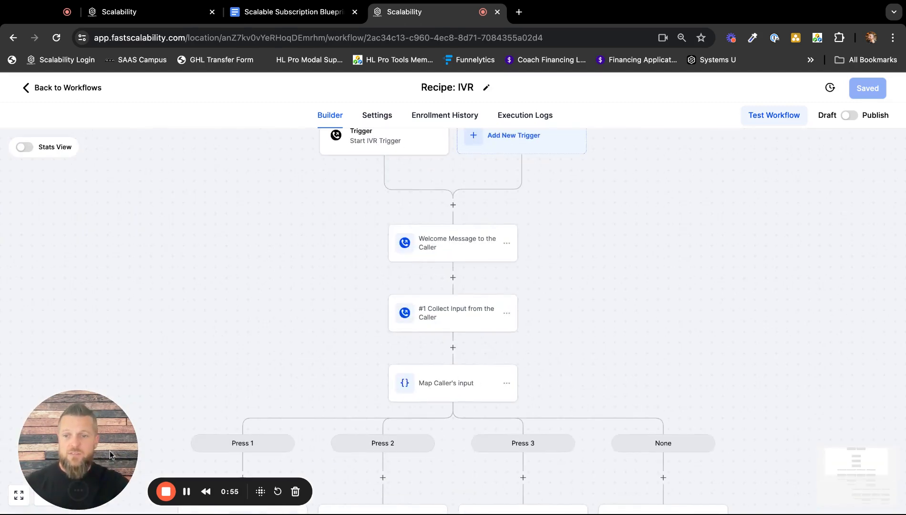
Examine the overall structure of the IVR workflow, from its trigger down to the final caller-input branches.
click(94, 496)
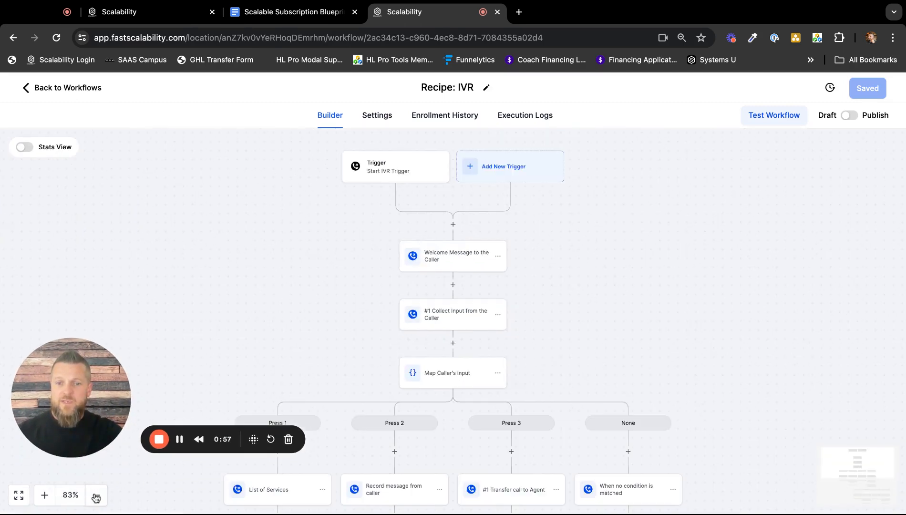
click(94, 497)
click(94, 497)
click(94, 497)
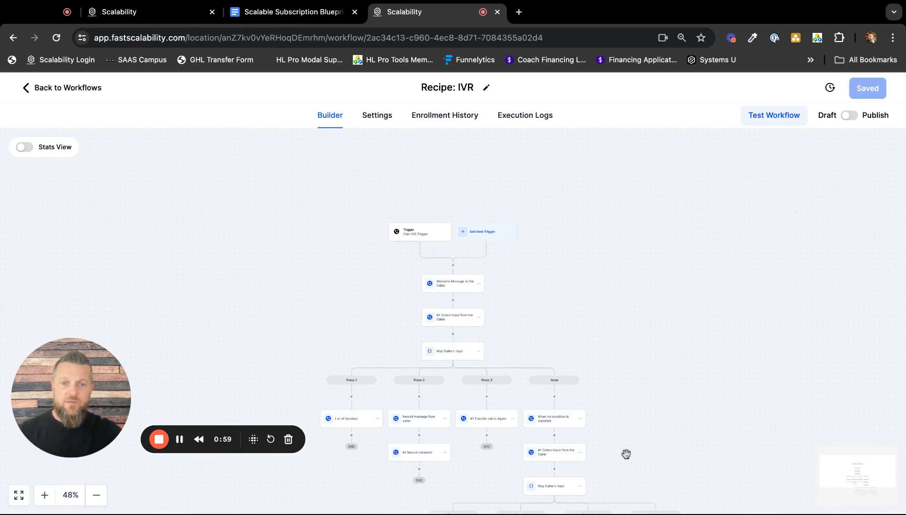
scroll(627, 455, down, 5)
click(98, 499)
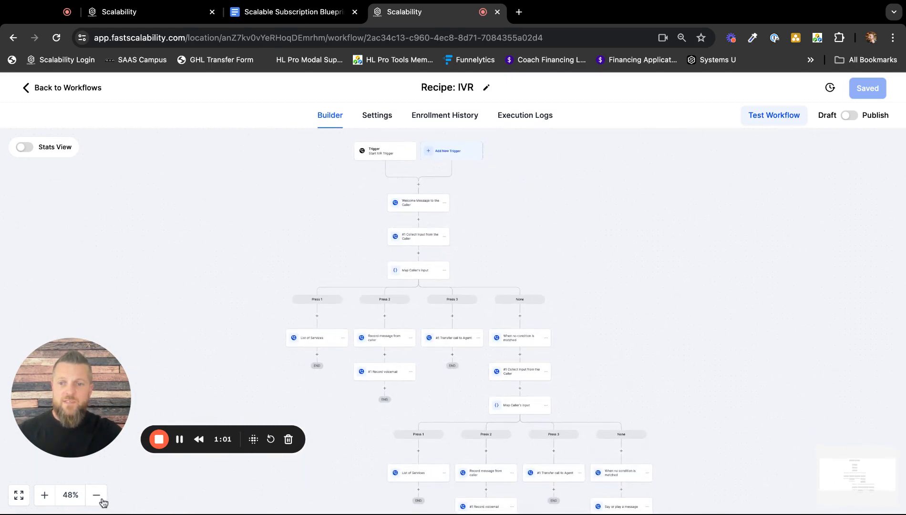
scroll(669, 422, down, 2)
scroll(670, 418, down, 1)
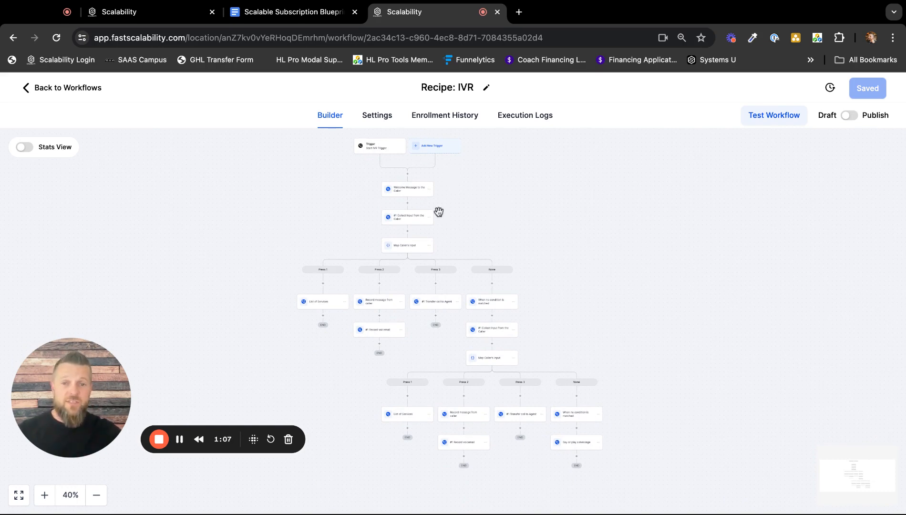
Examine the Press 1, Press 2, Press 3 and None branches and the actions leading into them.
click(44, 496)
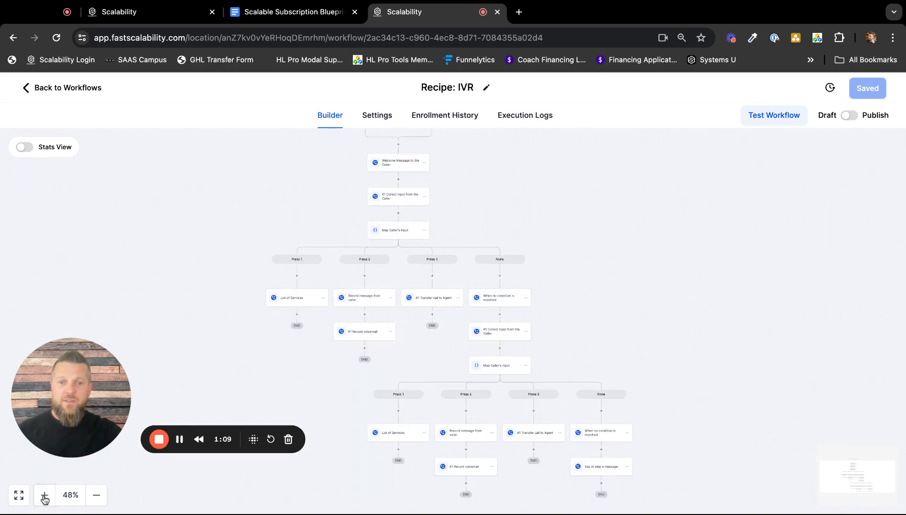
click(44, 496)
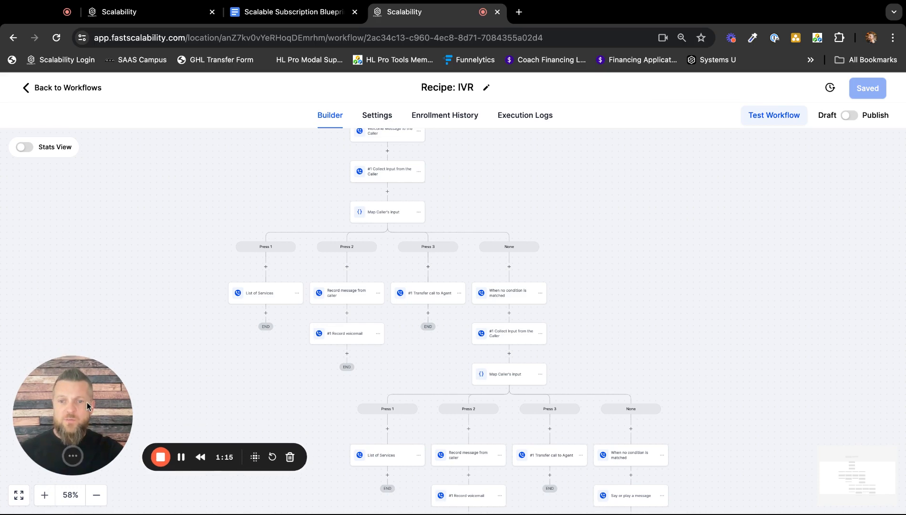
click(45, 496)
click(44, 496)
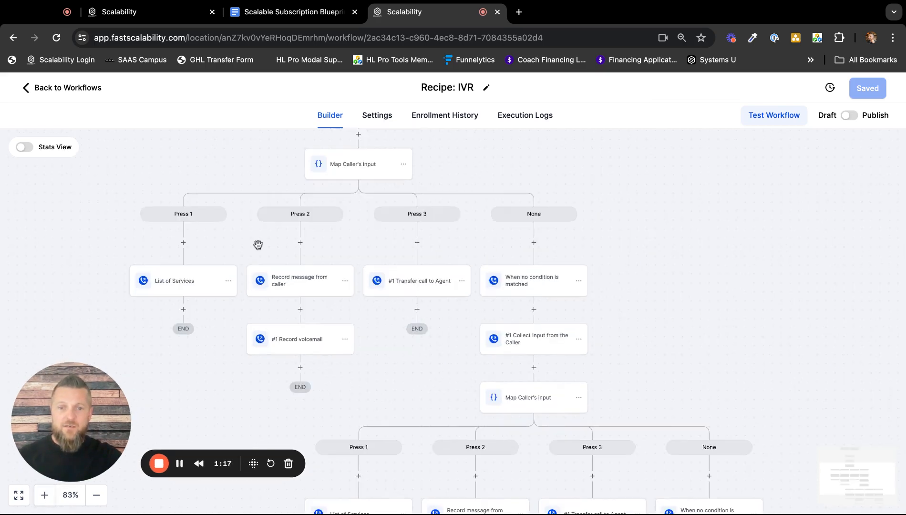
scroll(256, 245, left, 5)
scroll(257, 244, up, 4)
scroll(258, 244, right, 2)
scroll(385, 253, up, 3)
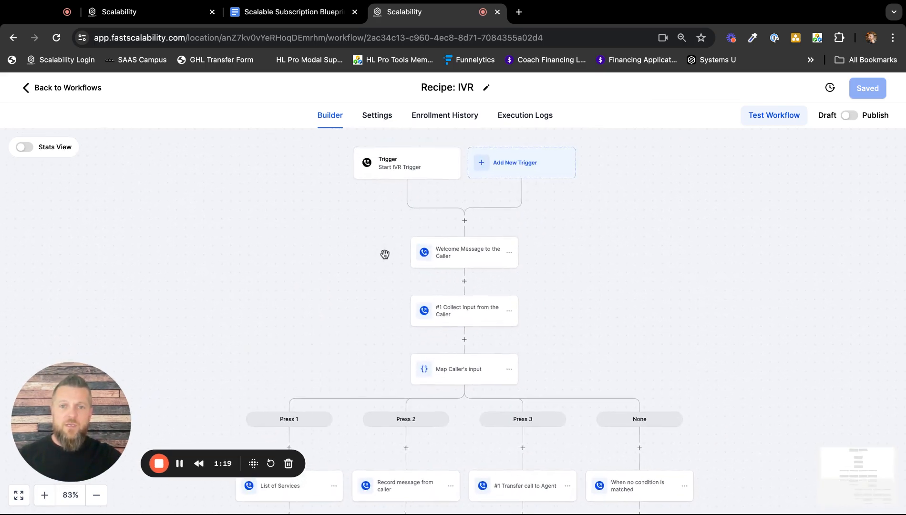
Try selecting the available number in the Start IVR Trigger's In Phone Number filter, and discard the trigger edit.
click(44, 495)
scroll(272, 289, up, 3)
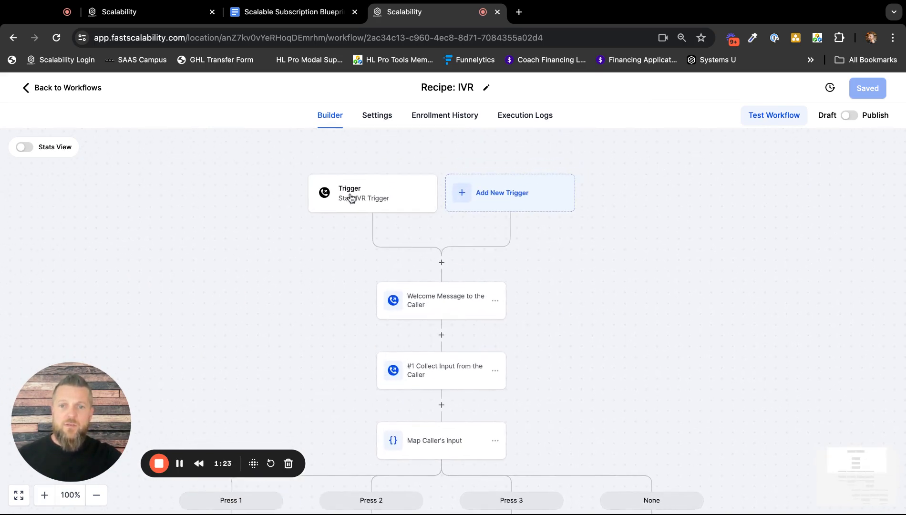
click(352, 196)
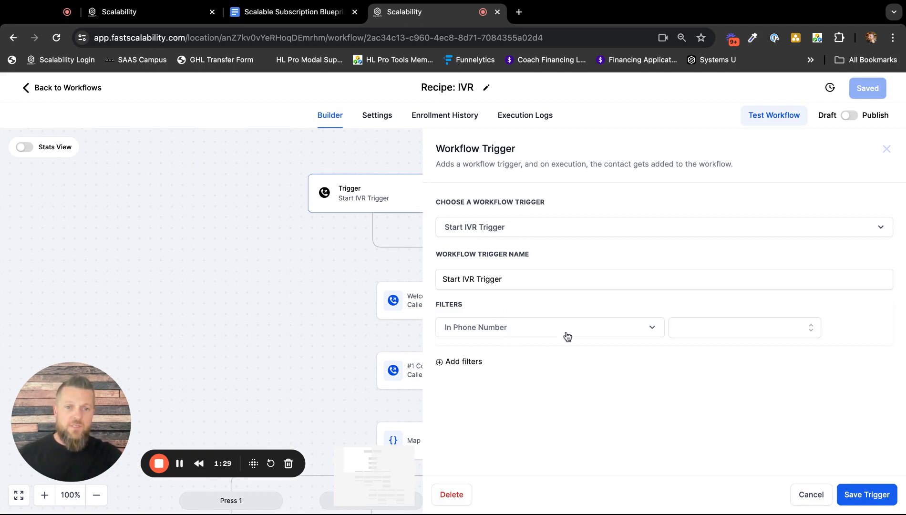
click(713, 339)
click(721, 381)
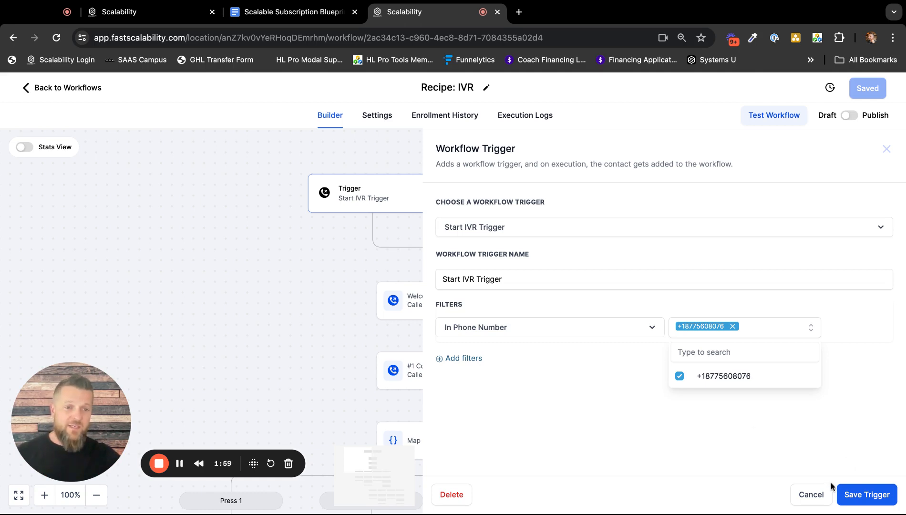
click(812, 495)
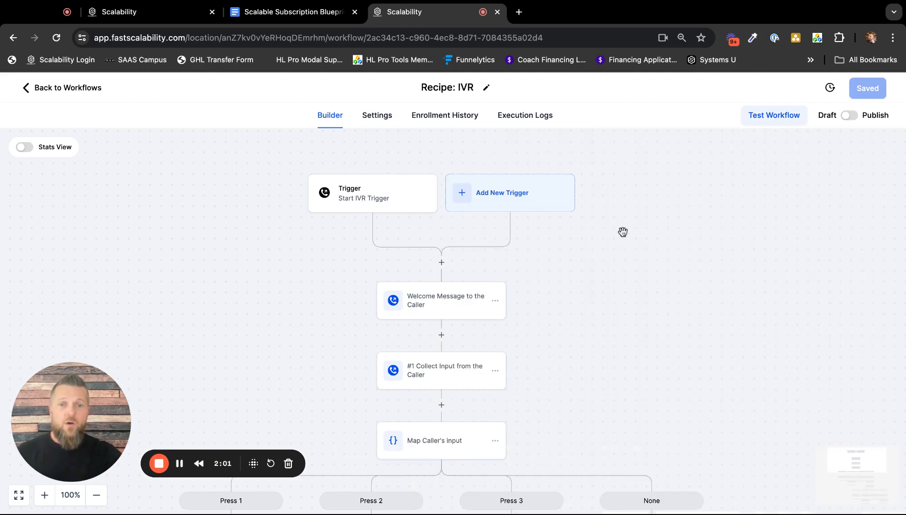
Review the caller-input flow and open the settings of the "Welcome Message to the Caller" action.
scroll(642, 341, down, 2)
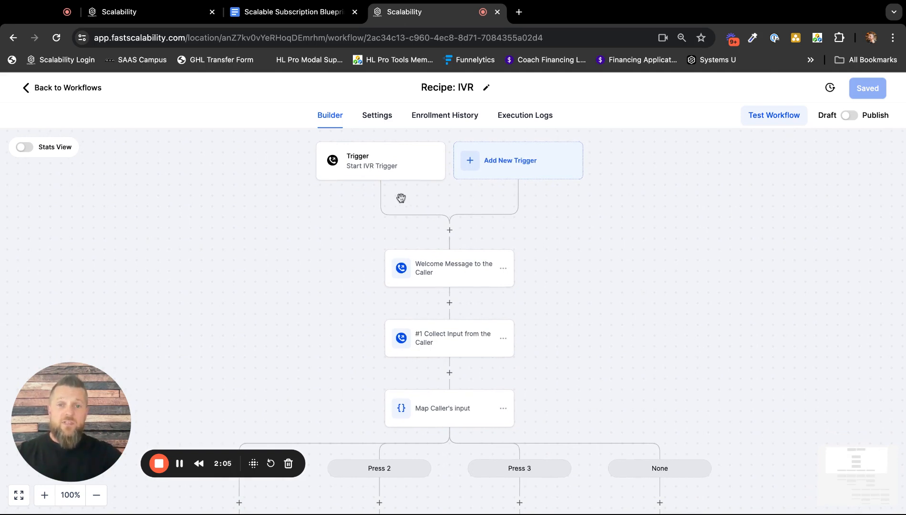
scroll(553, 291, down, 1)
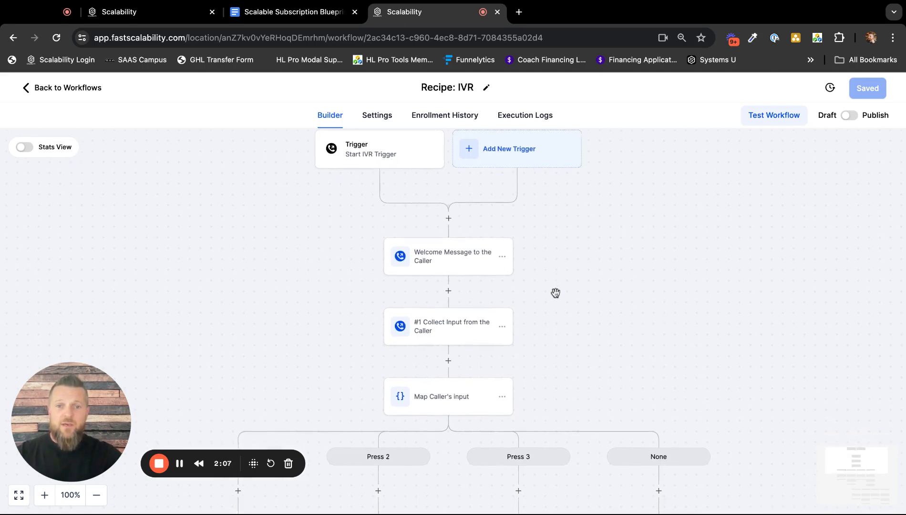
scroll(556, 293, down, 4)
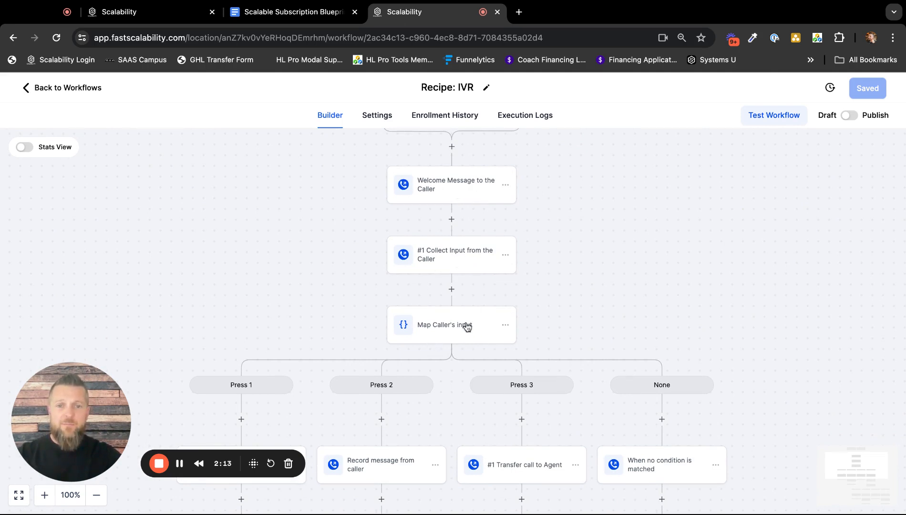
scroll(558, 303, down, 3)
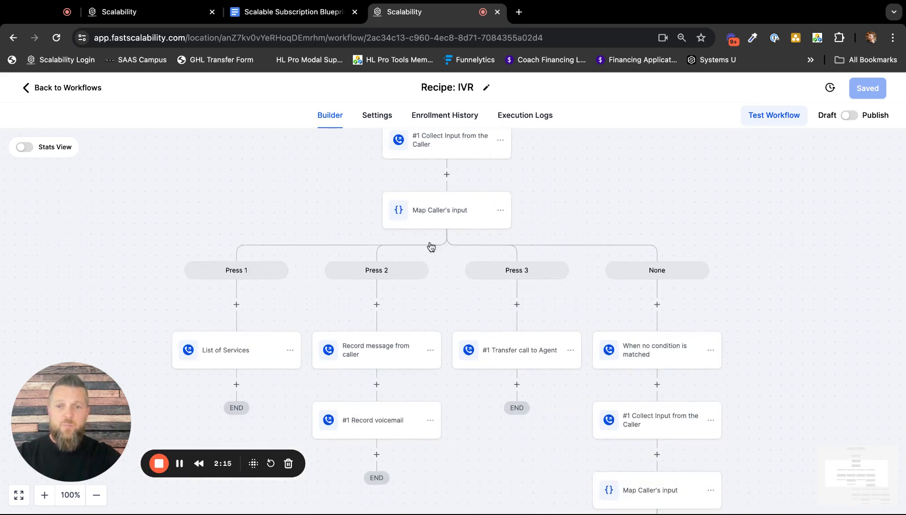
scroll(610, 194, up, 4)
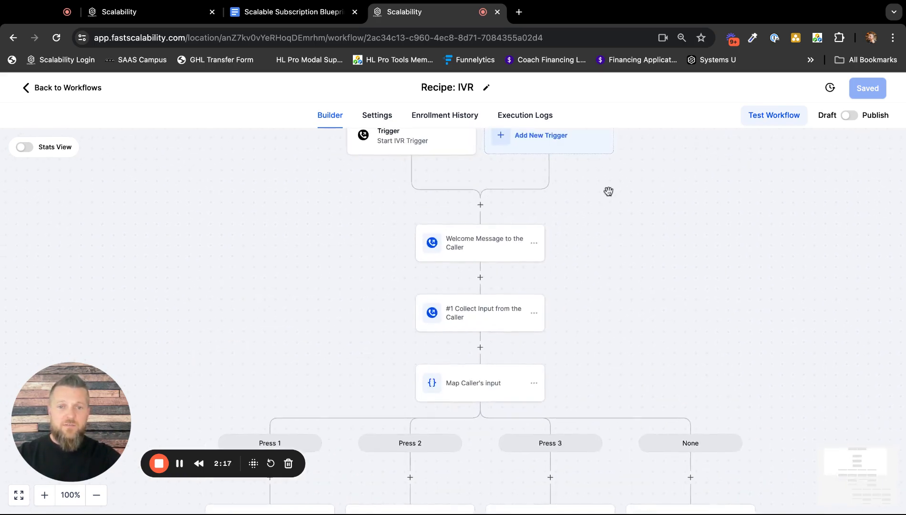
scroll(606, 284, down, 1)
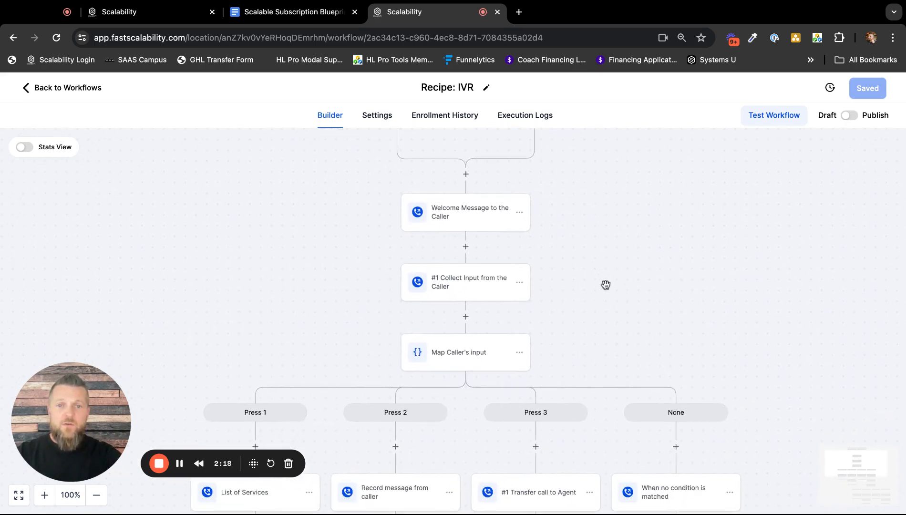
click(479, 215)
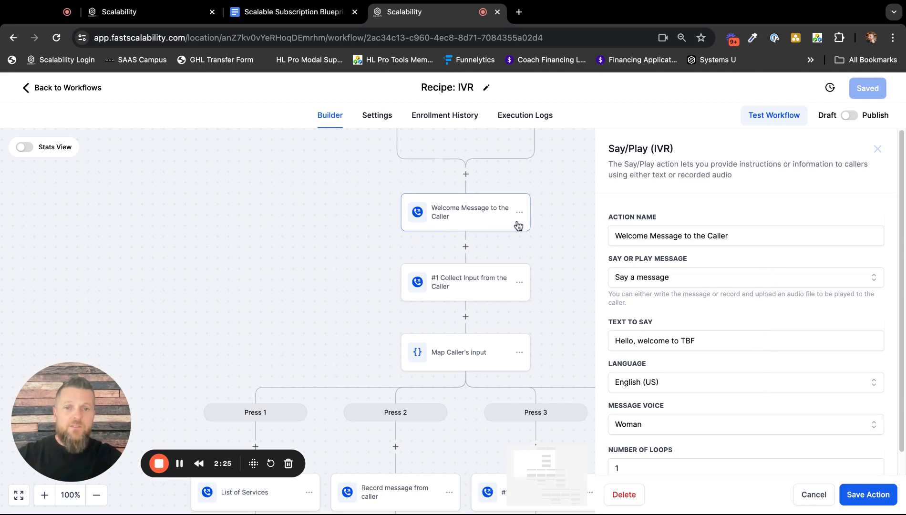
triple_click(733, 304)
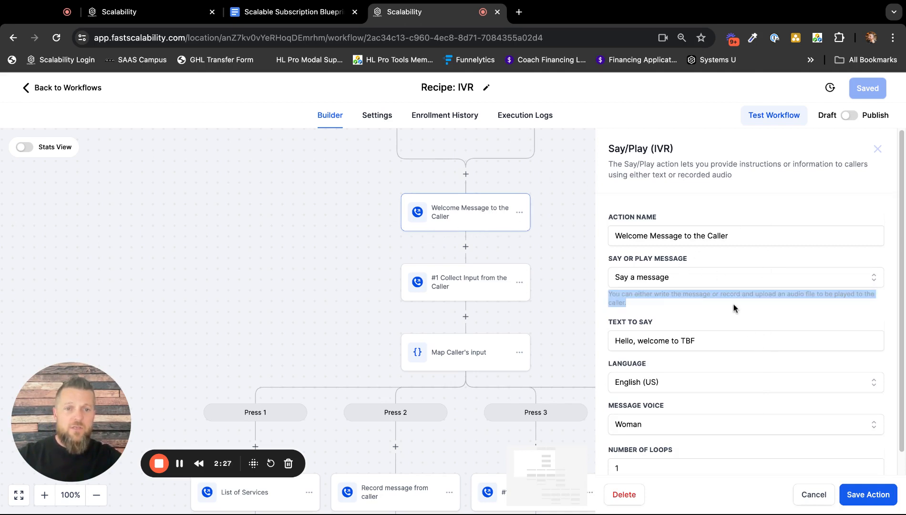
Try the "Play a message" option for the welcome message and switch it back to "Say a message".
scroll(732, 301, down, 1)
click(725, 260)
click(699, 281)
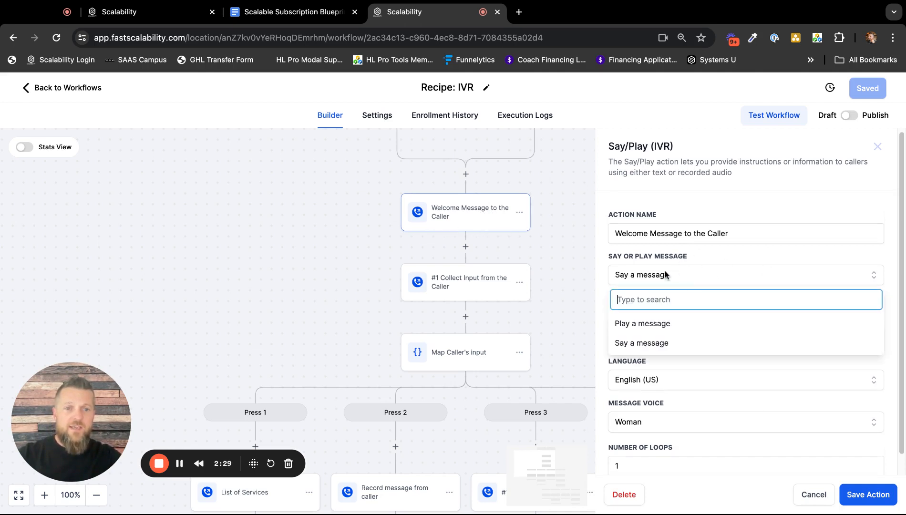
click(668, 326)
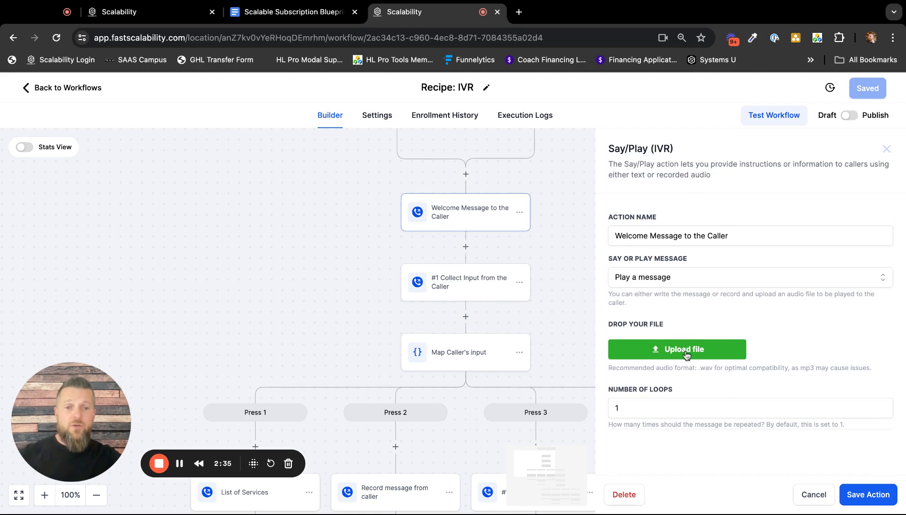
click(647, 277)
click(654, 344)
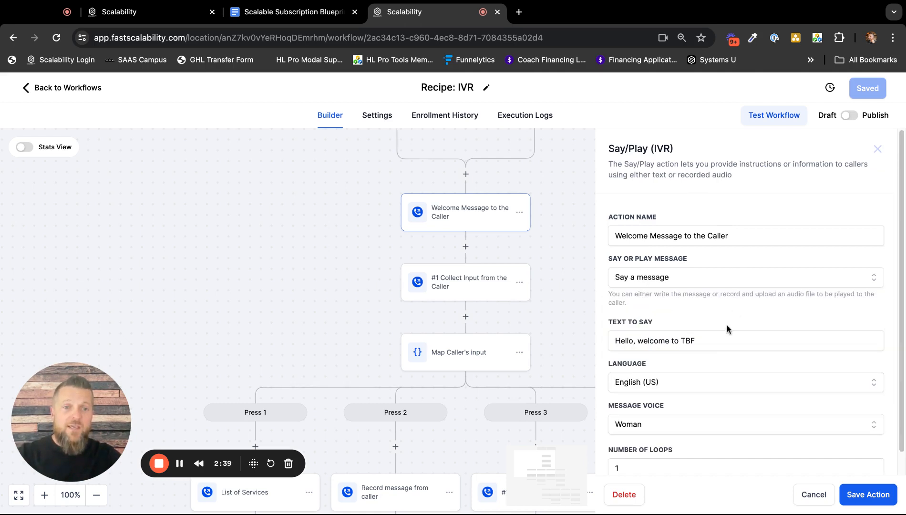
Set the welcome message's spoken text to "Hello, welcome to Scalability" with the Woman voice.
scroll(702, 338, down, 1)
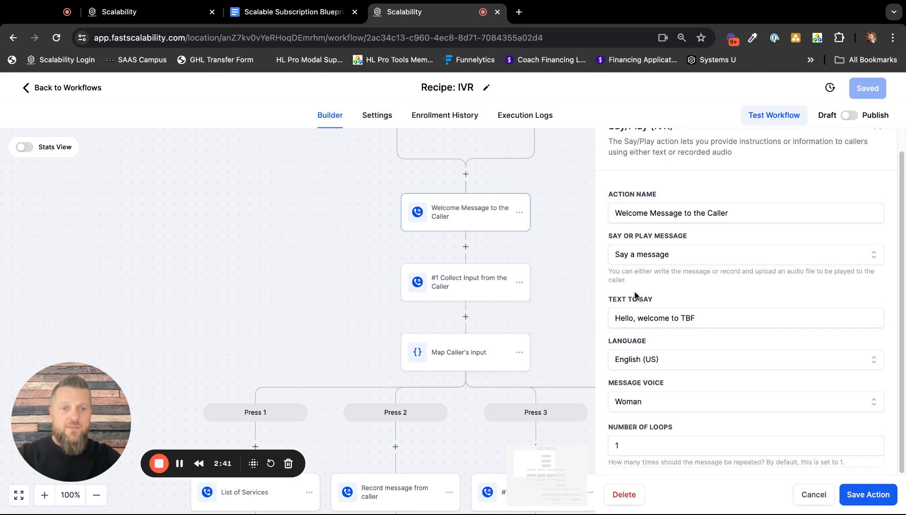
double_click(708, 315)
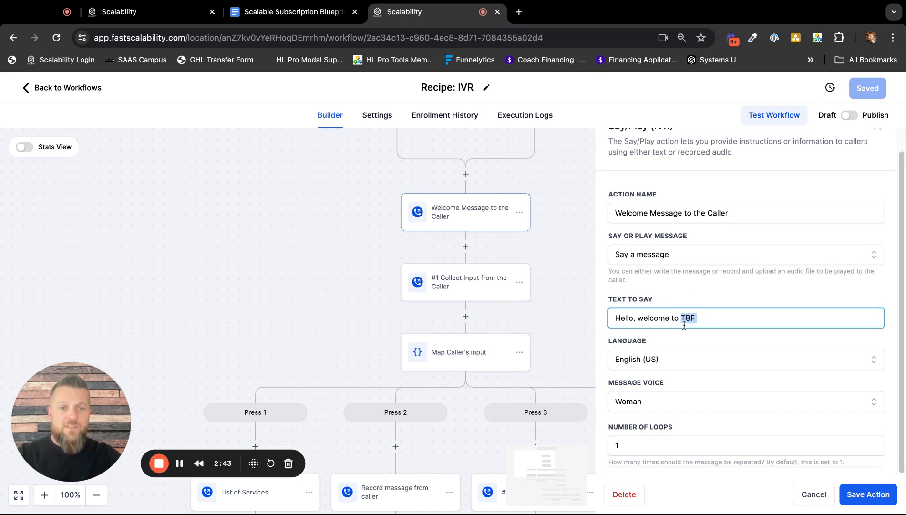
text(Scalability)
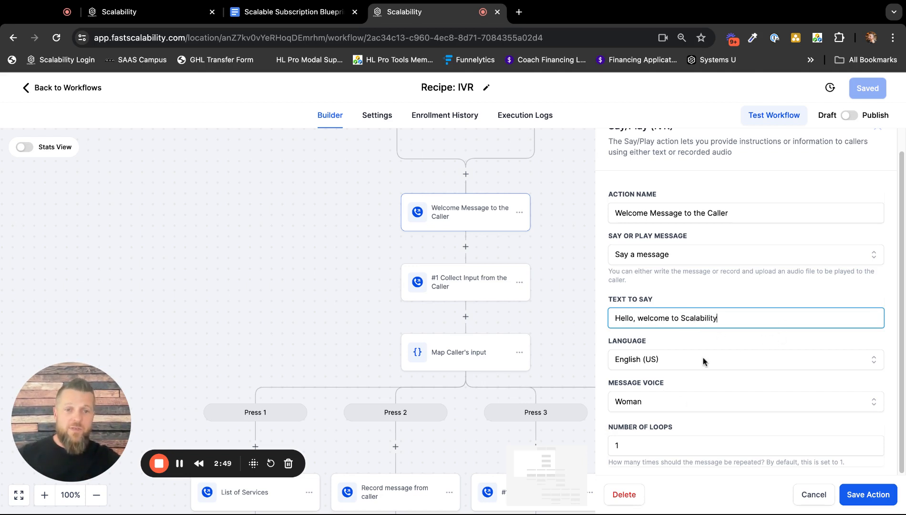
click(671, 404)
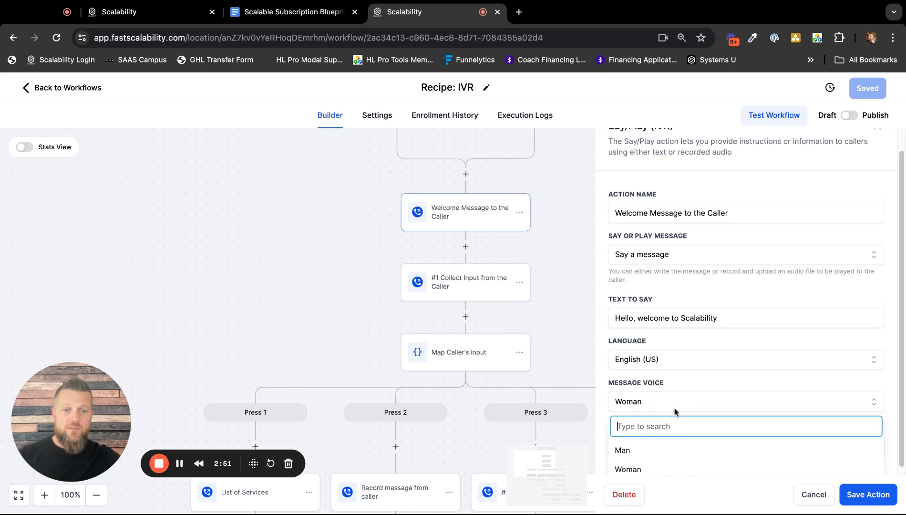
click(663, 465)
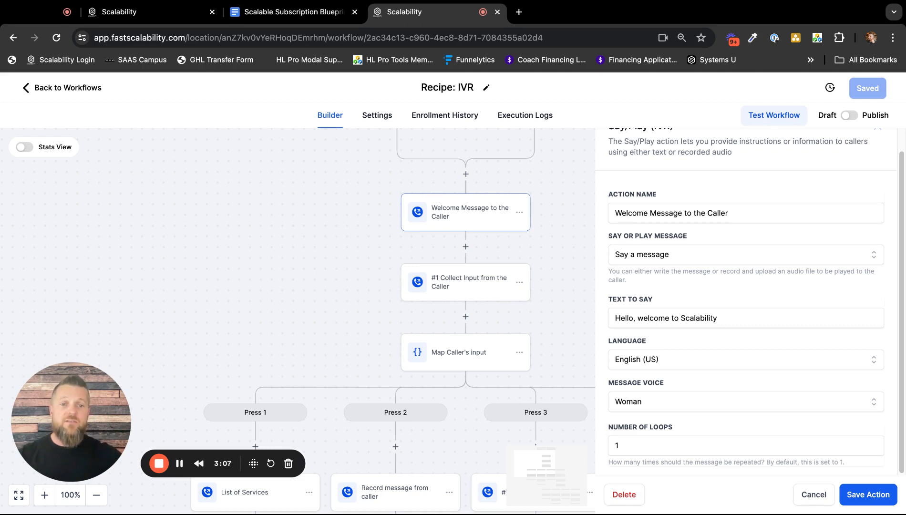
Try the "Play a message" option for the welcome message, switch back to "Say a message", and close the settings without saving.
scroll(769, 310, up, 1)
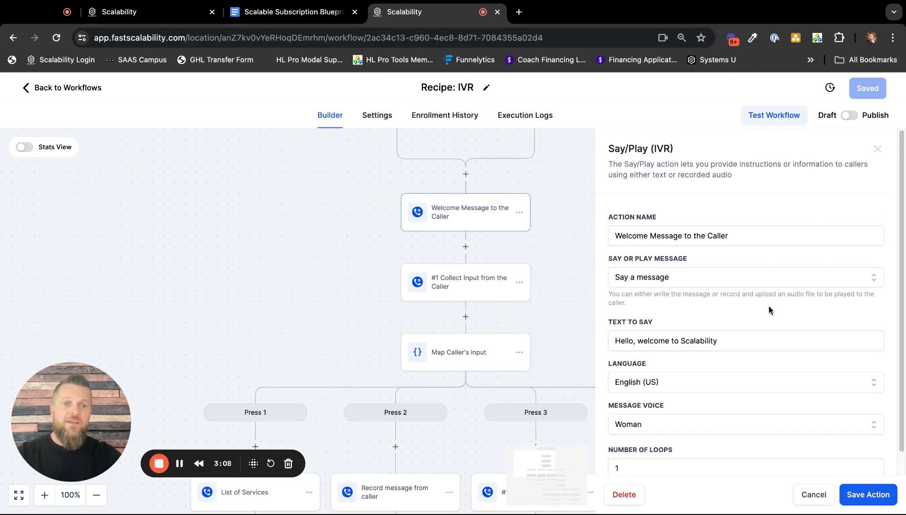
click(662, 278)
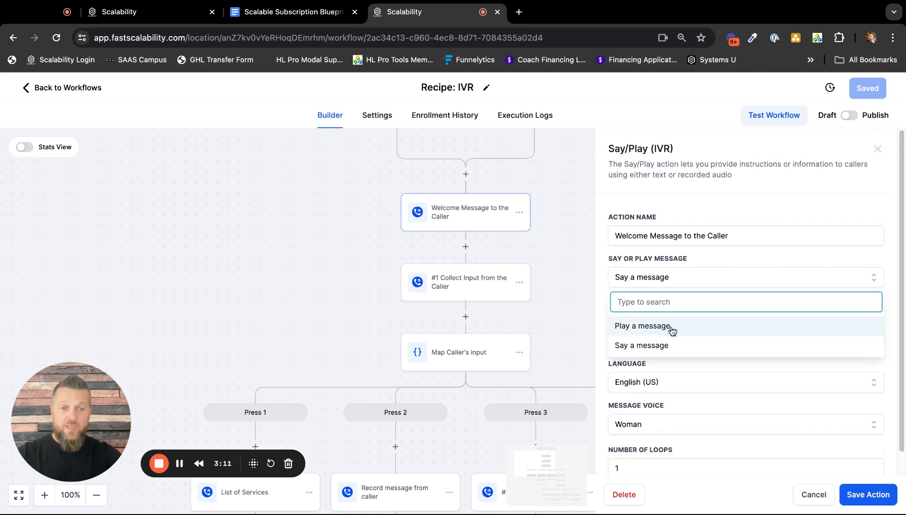
click(688, 328)
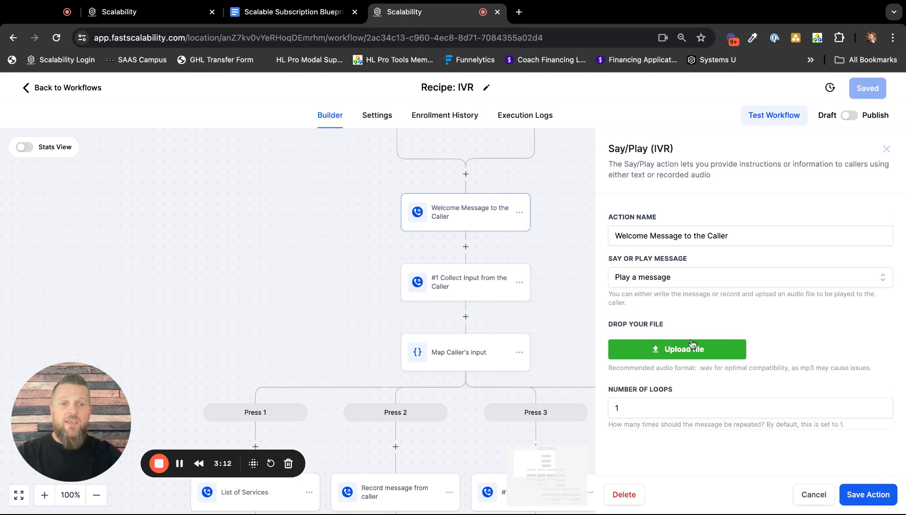
click(686, 282)
click(678, 347)
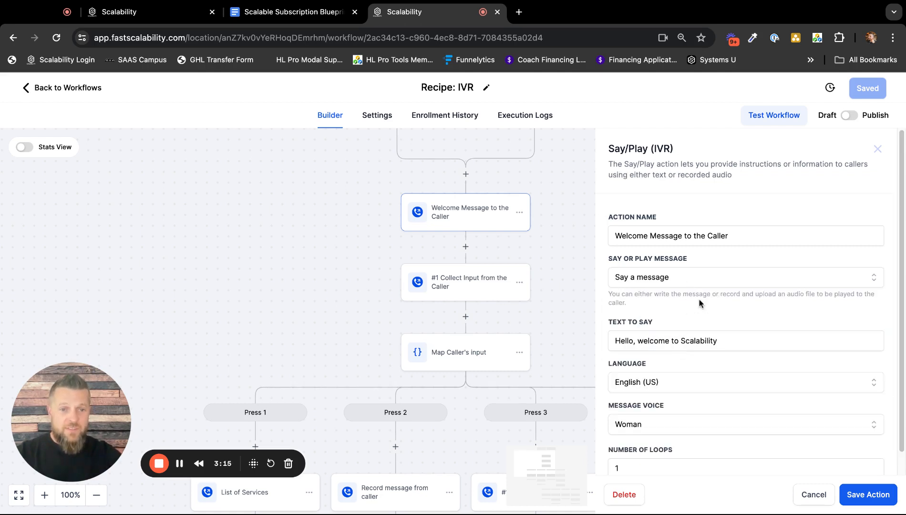
drag(728, 344, 614, 345)
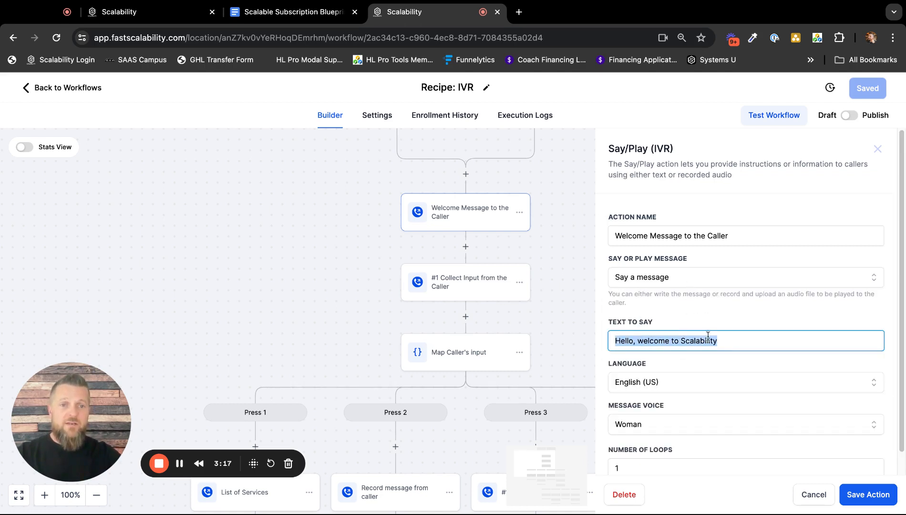
scroll(748, 340, down, 1)
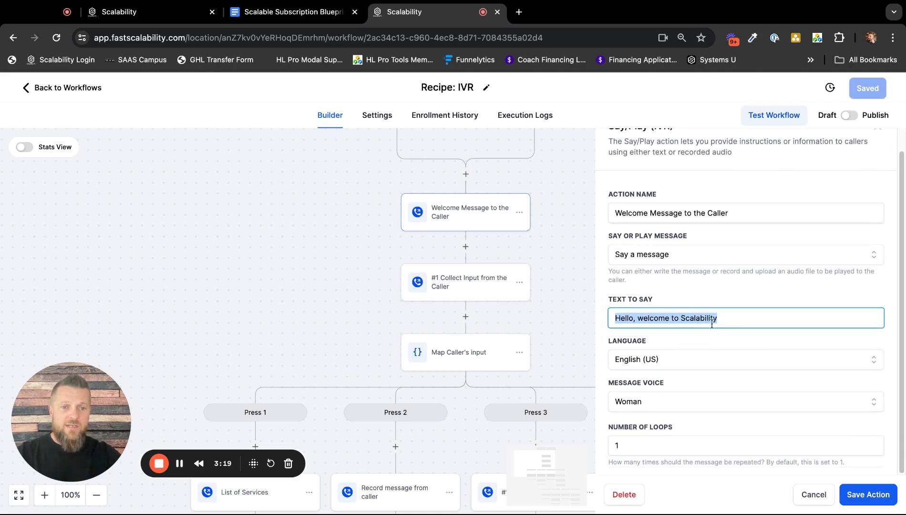
click(817, 496)
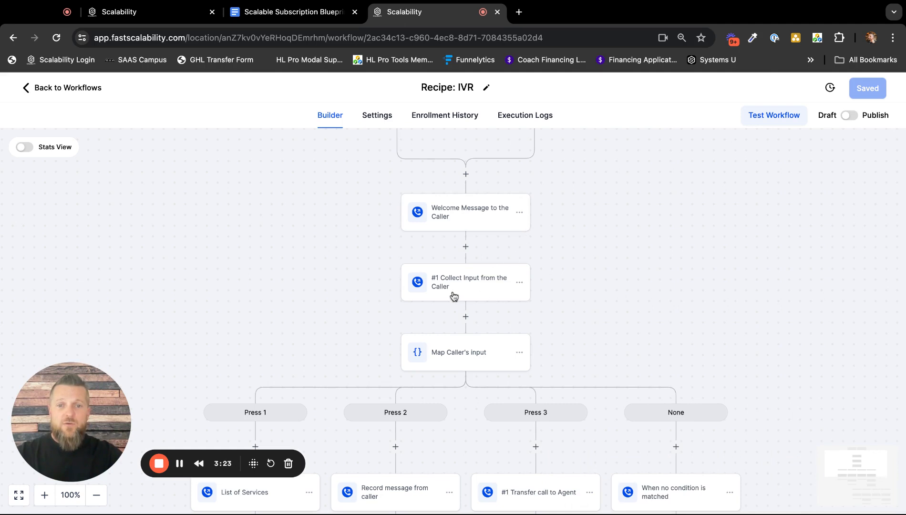
Open "#1 Collect Input from the Caller" and try changing its voicemail option text to "Press 2 to leave a voicemail".
click(469, 288)
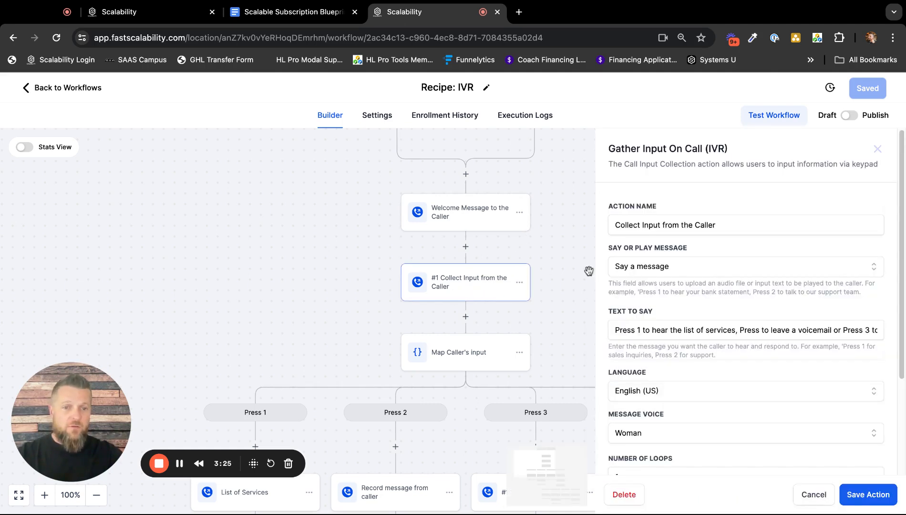
scroll(679, 301, down, 2)
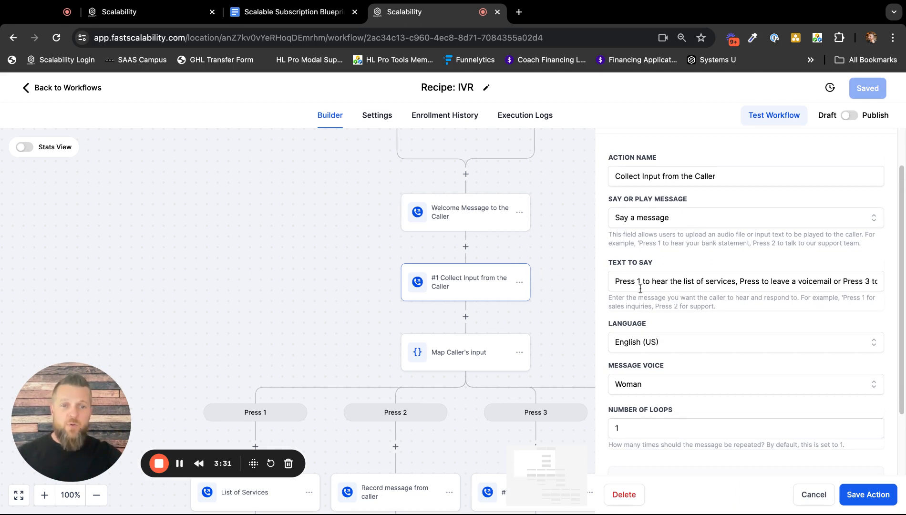
drag(731, 280, 878, 282)
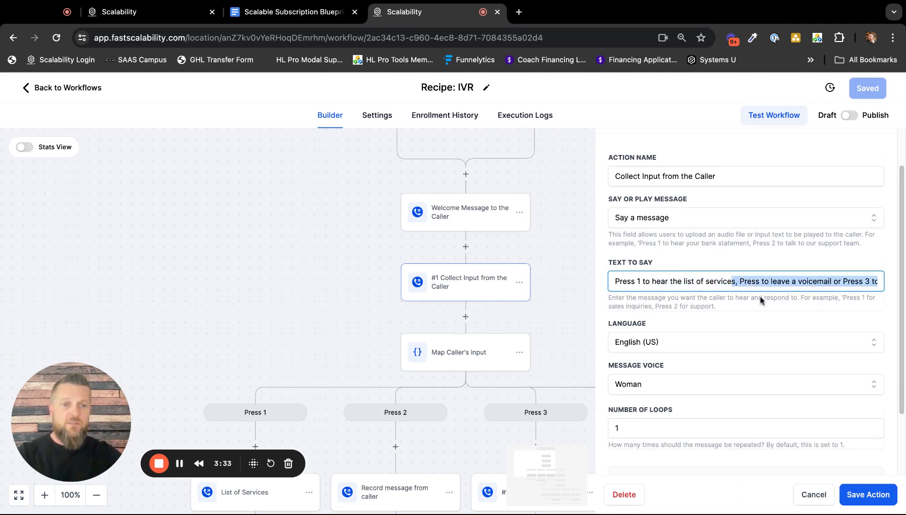
drag(760, 281, 742, 282)
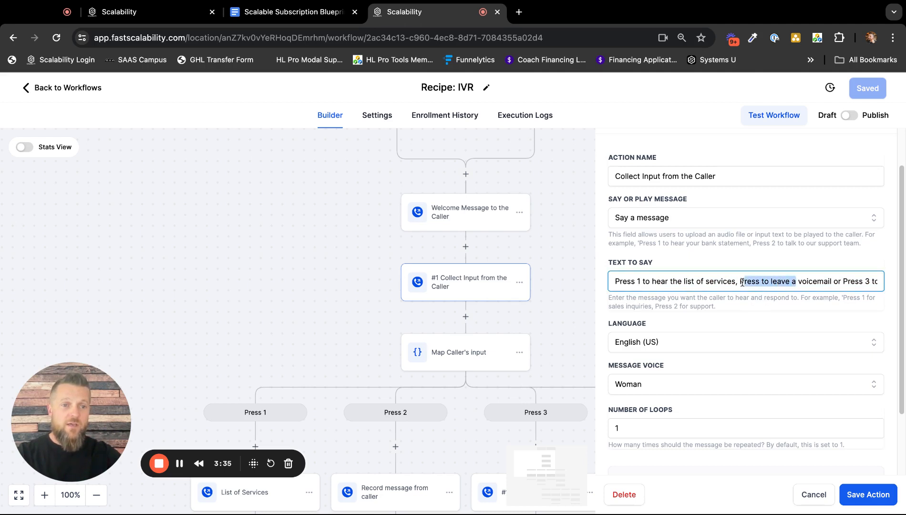
click(762, 283)
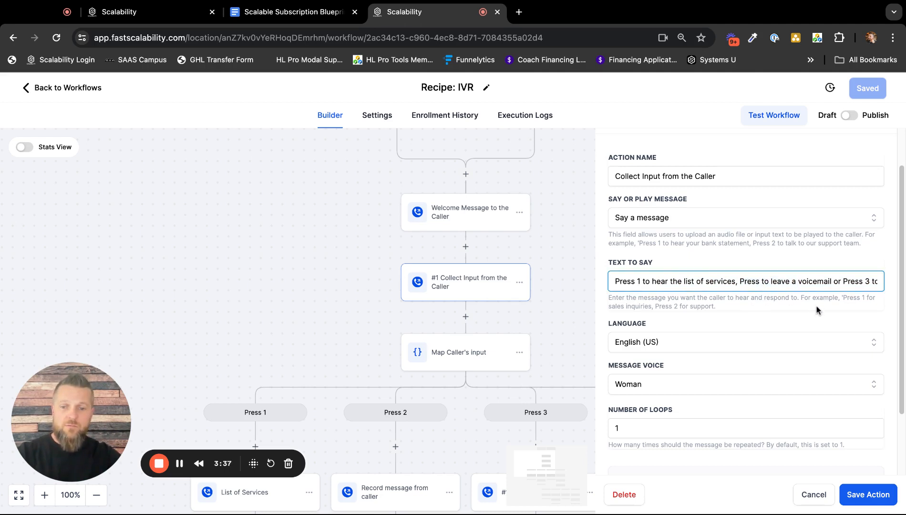
text(2)
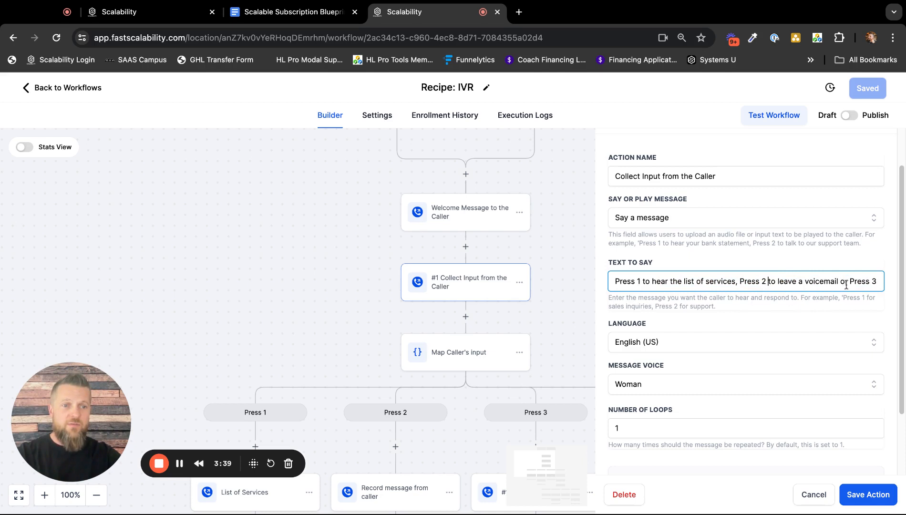
Read the rest of the caller menu text up to the Press 3 option and discard the edit.
key(Right)
key(Right)
key(Right)
key(Right)
key(Right)
key(Right)
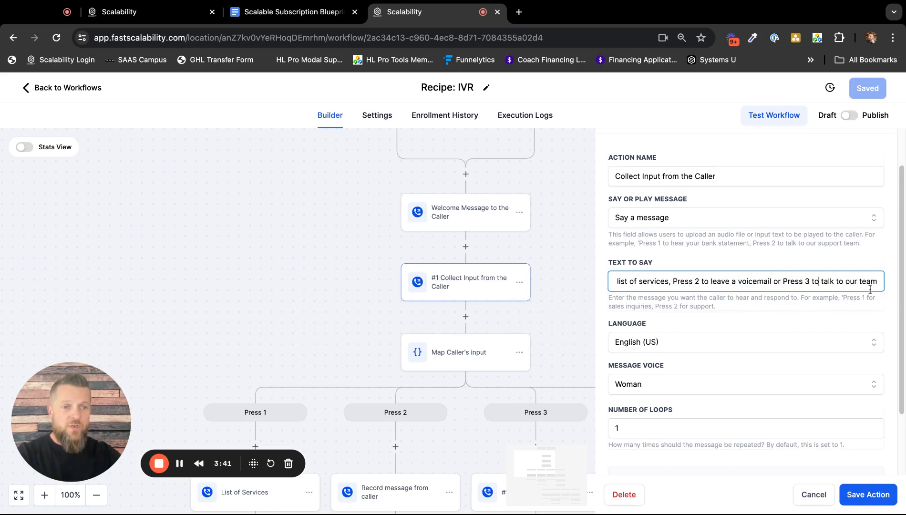
drag(809, 280, 851, 280)
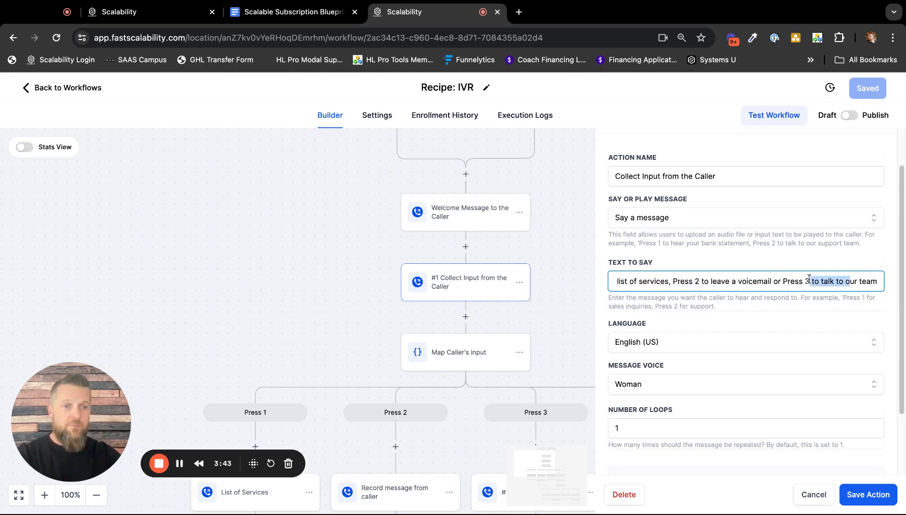
click(702, 321)
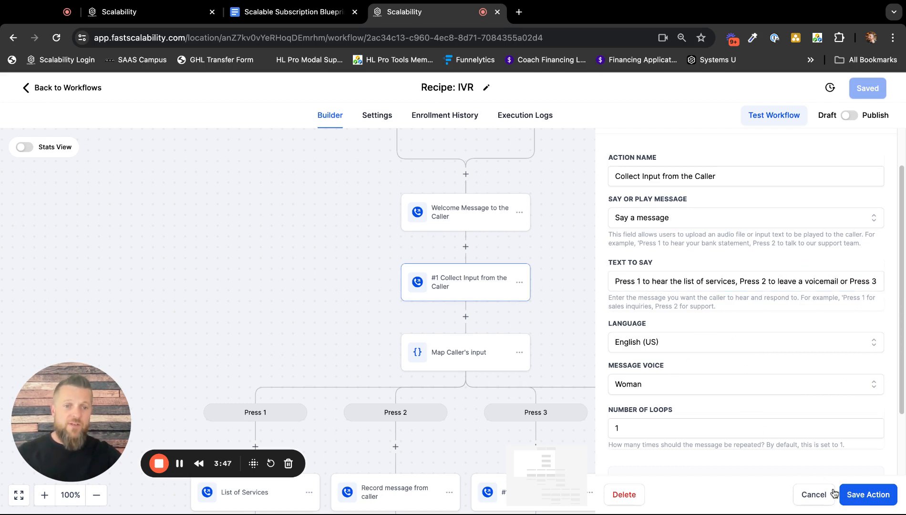
click(810, 496)
Look at the "Map Caller's input" condition, close it, and search the available actions for "if" at the point above it.
scroll(520, 300, down, 5)
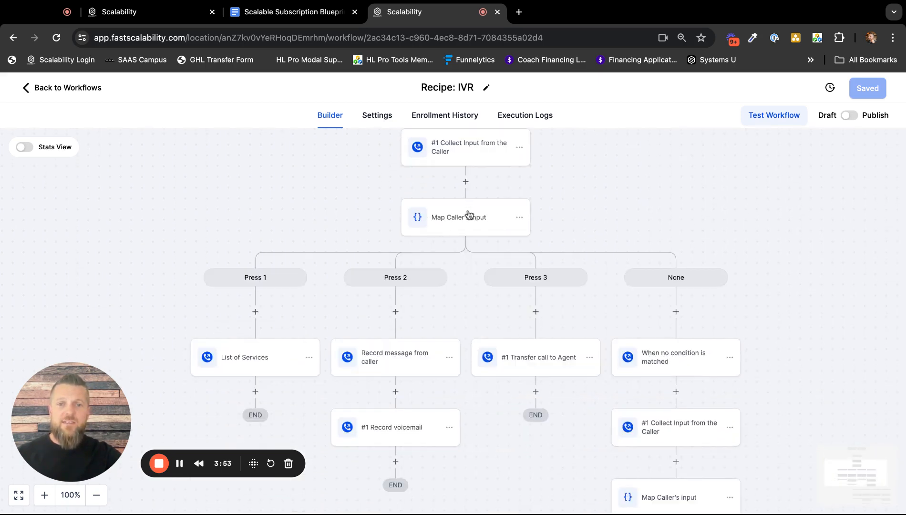
click(470, 218)
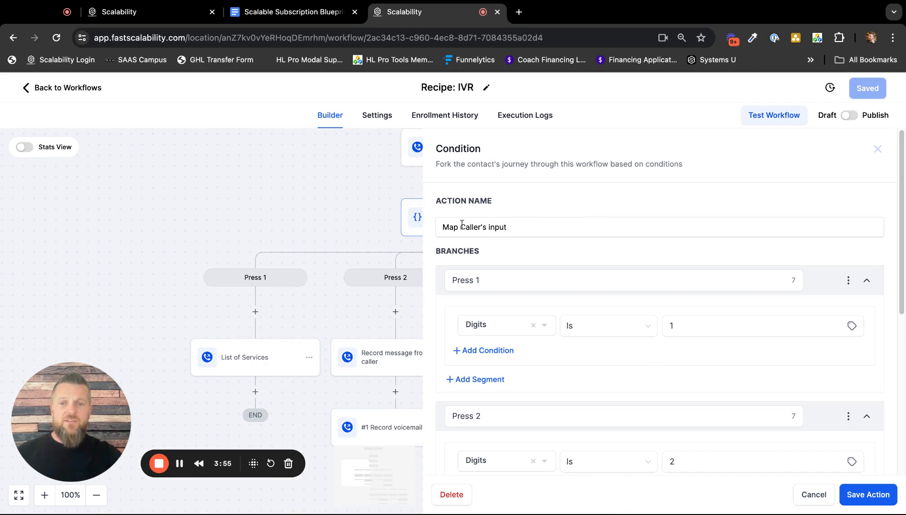
click(822, 497)
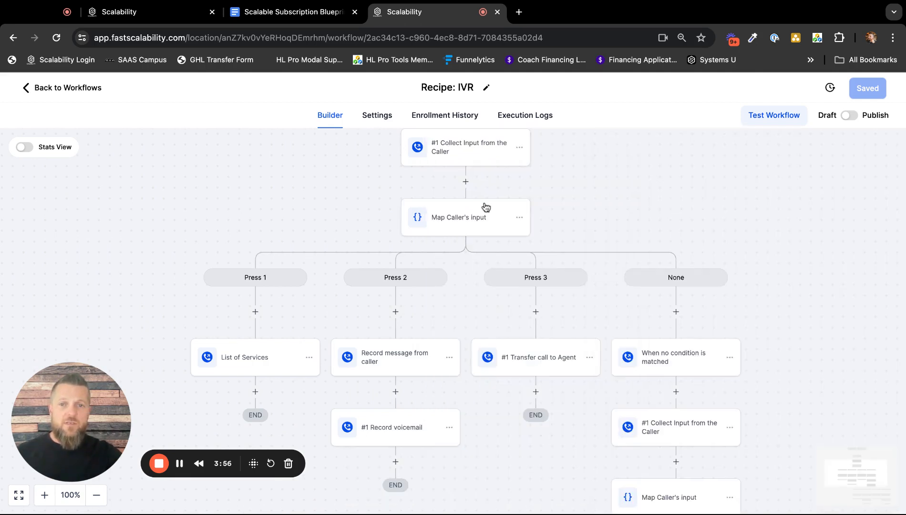
click(466, 183)
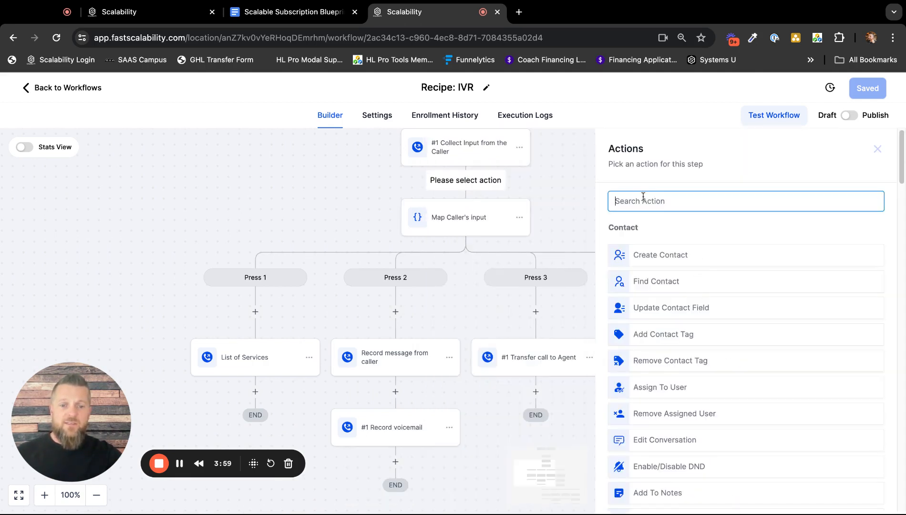
text(if)
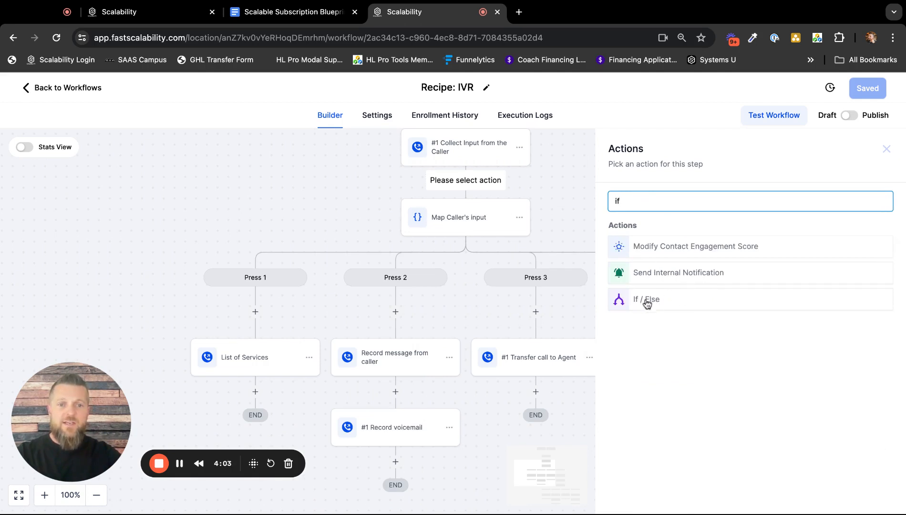
Examine the digit conditions of the Press 1, Press 2 and Press 3 branches in "Map Caller's input" and close it without saving.
click(463, 220)
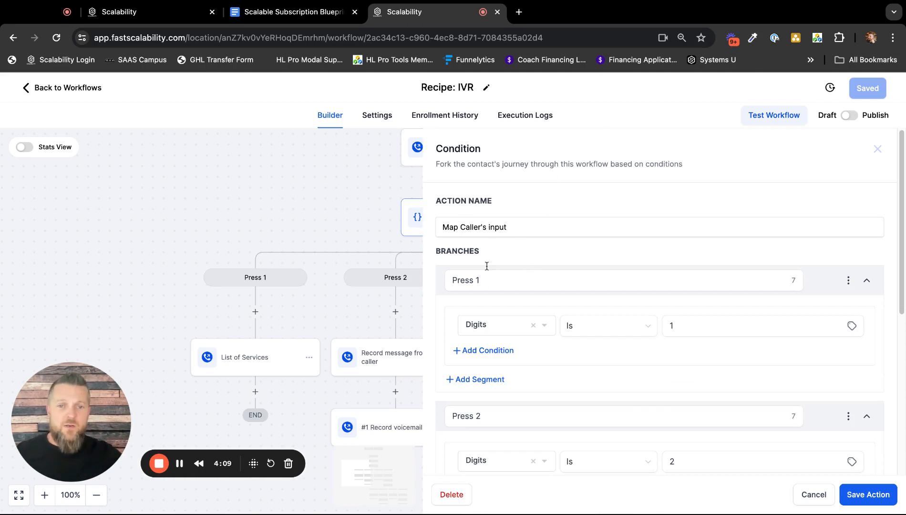
scroll(524, 324, down, 4)
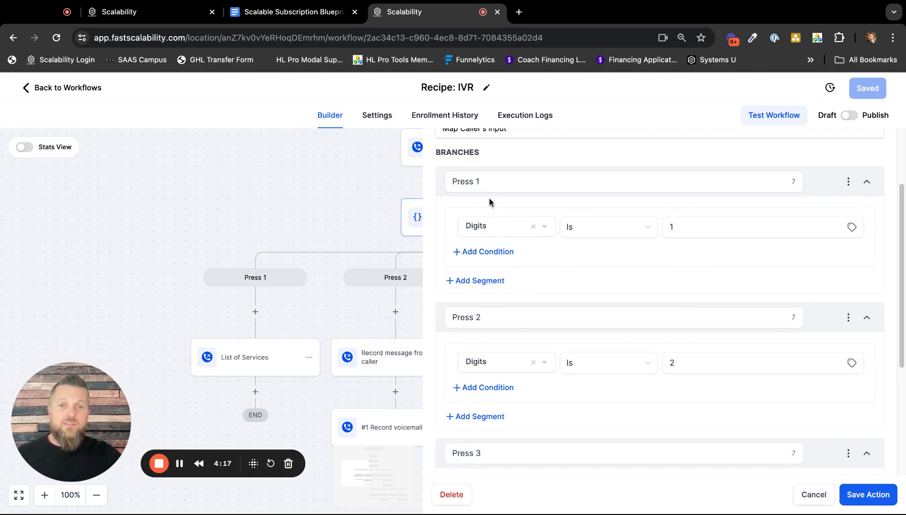
scroll(515, 216, up, 1)
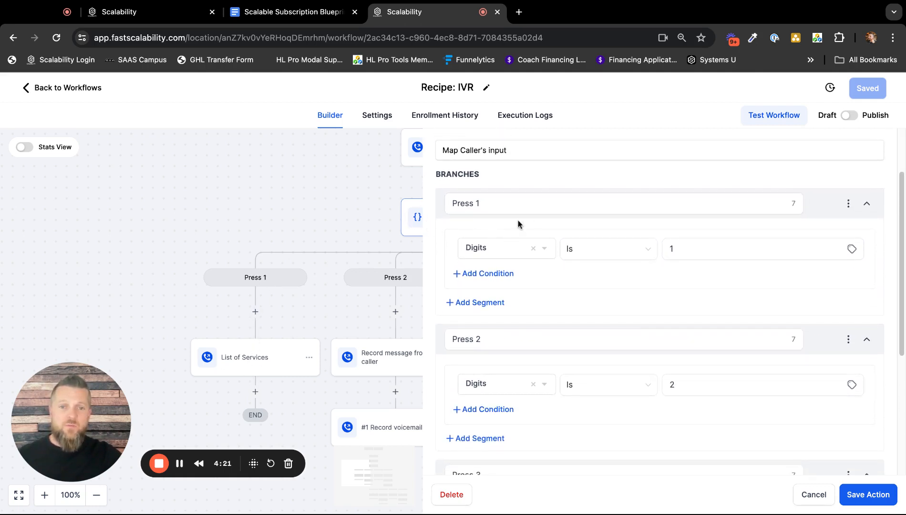
scroll(639, 301, down, 4)
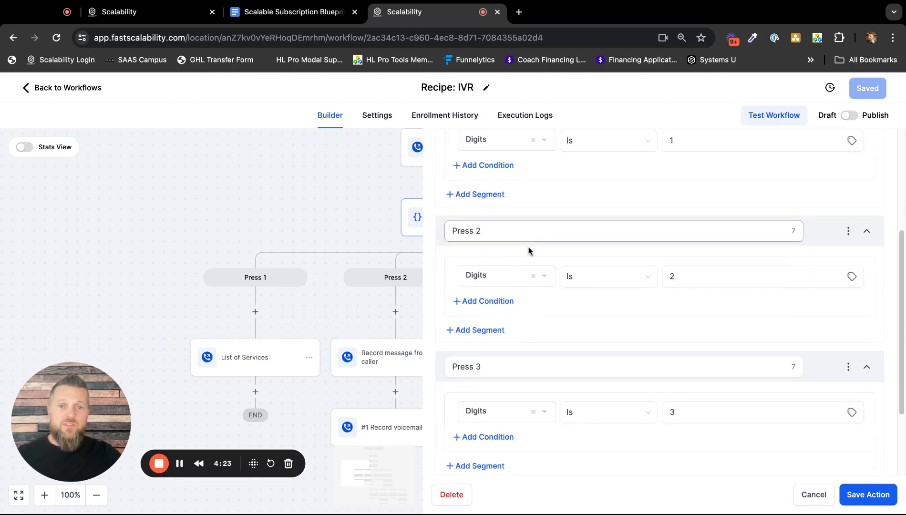
scroll(566, 314, down, 2)
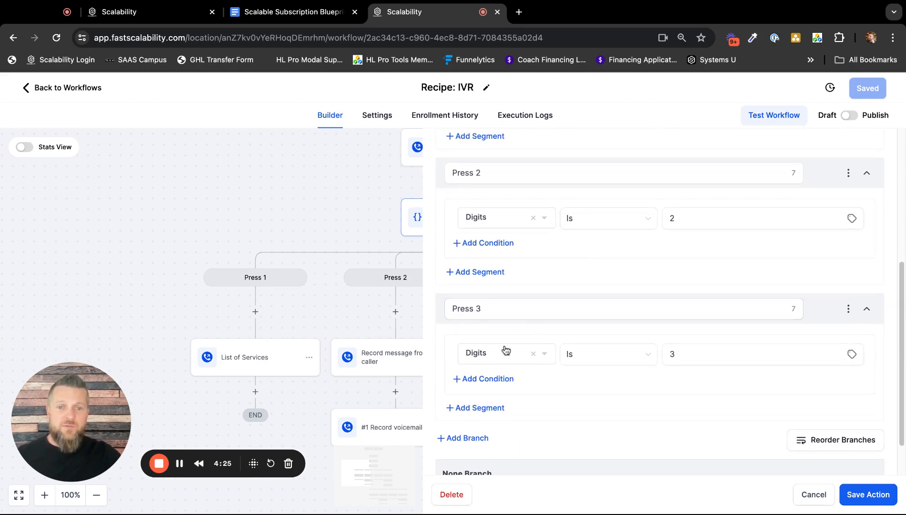
click(814, 494)
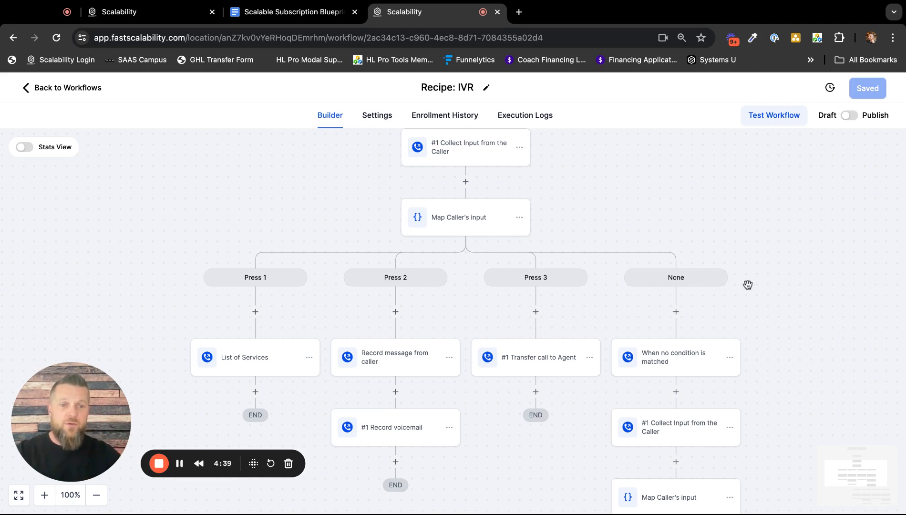
Review the branches of the flow and examine the spoken text of the "List of Services" action under Press 1.
scroll(769, 300, down, 2)
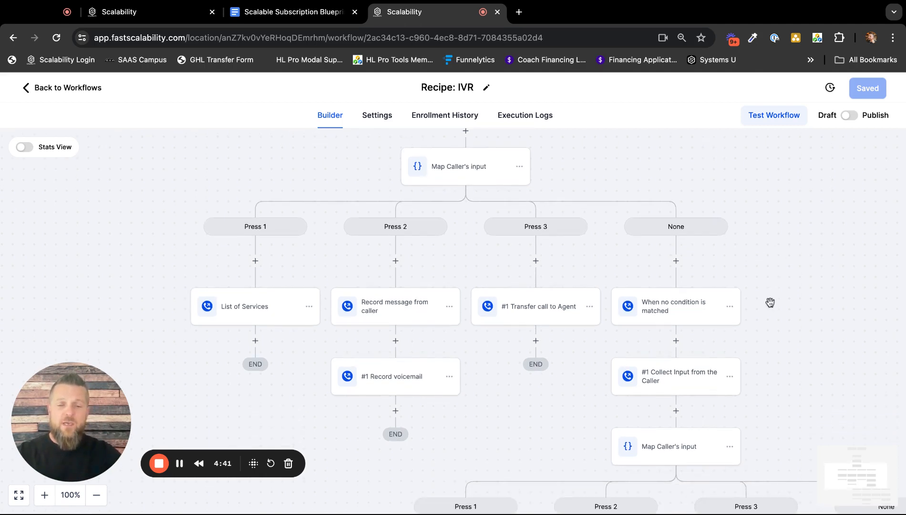
scroll(770, 302, down, 2)
scroll(781, 307, right, 1)
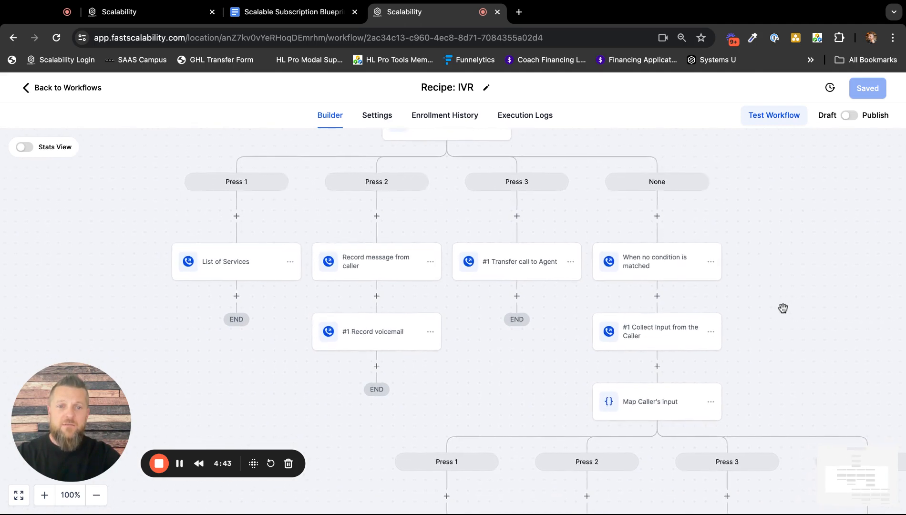
scroll(772, 301, left, 1)
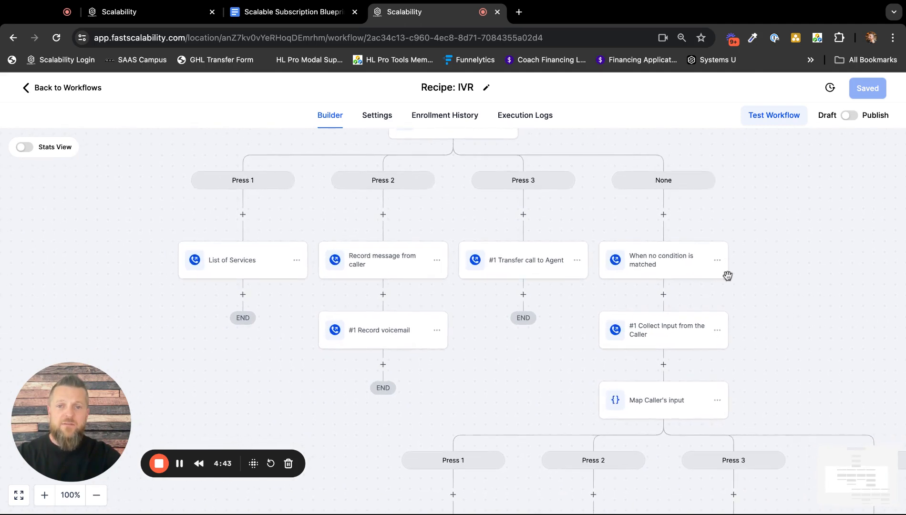
click(243, 265)
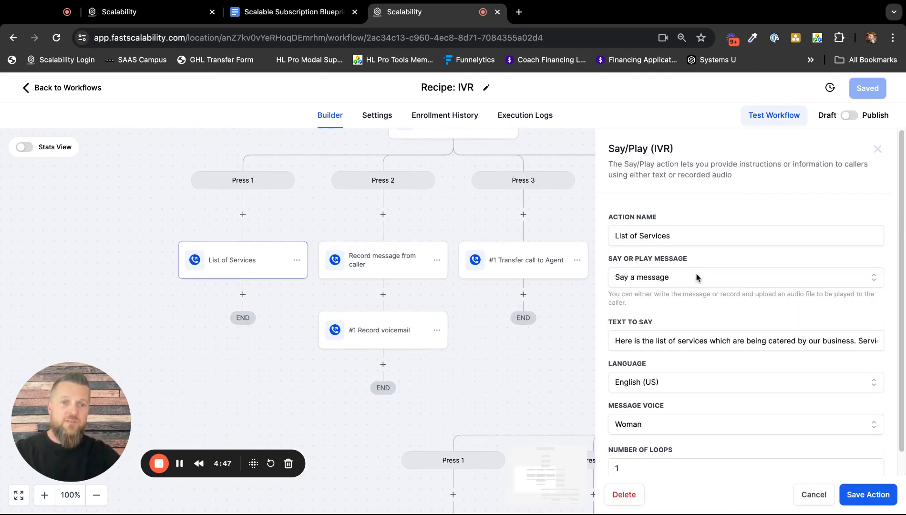
scroll(684, 282, down, 1)
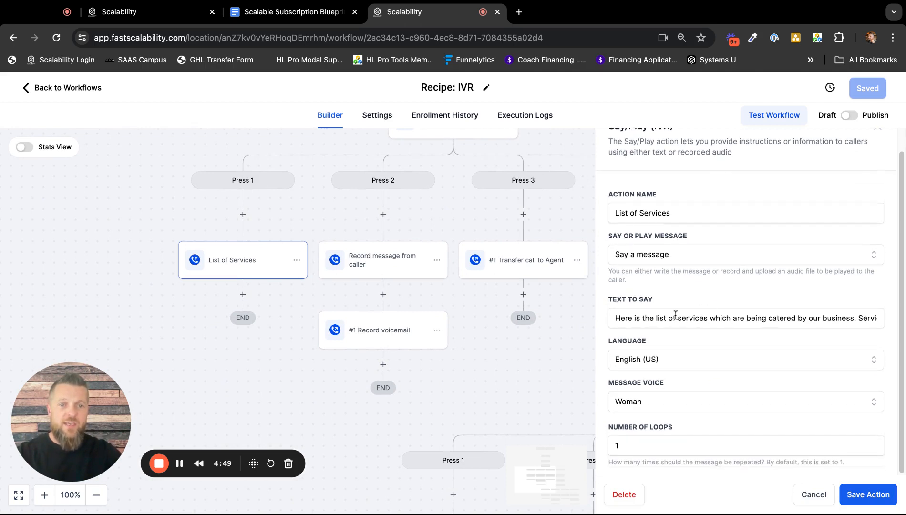
drag(653, 320, 887, 320)
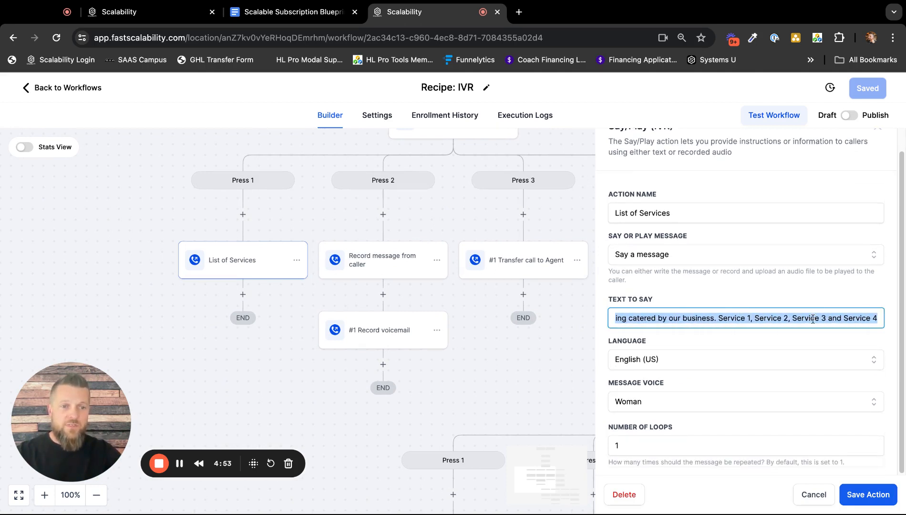
click(777, 345)
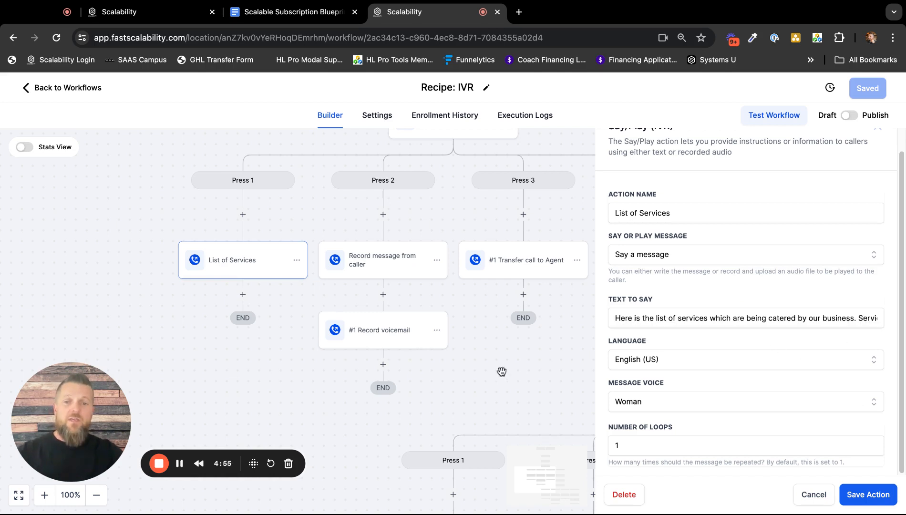
scroll(499, 371, up, 2)
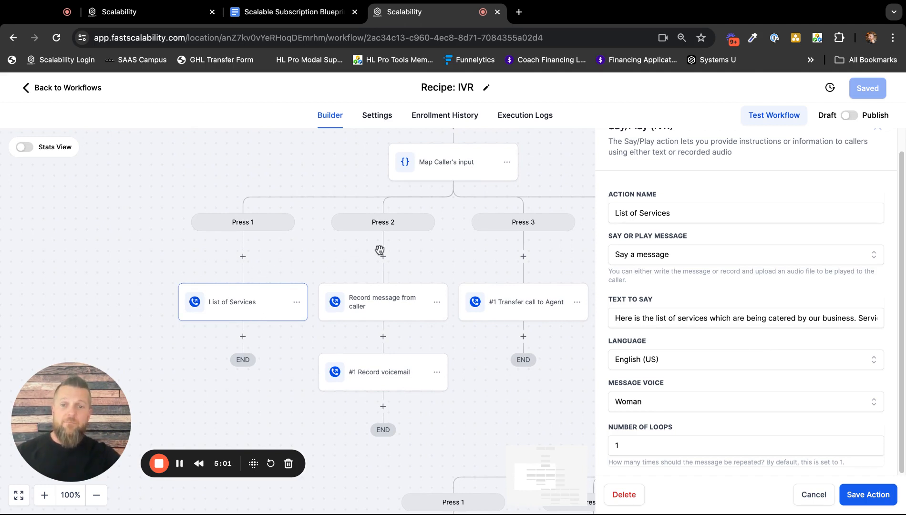
Close the "List of Services" action without saving and review the flow from the welcome message down to the Press branches.
click(827, 498)
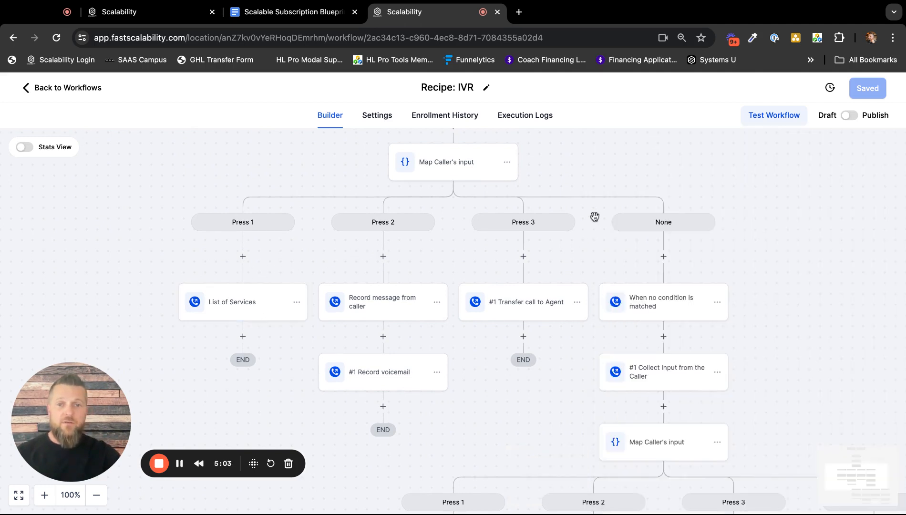
scroll(592, 195, up, 5)
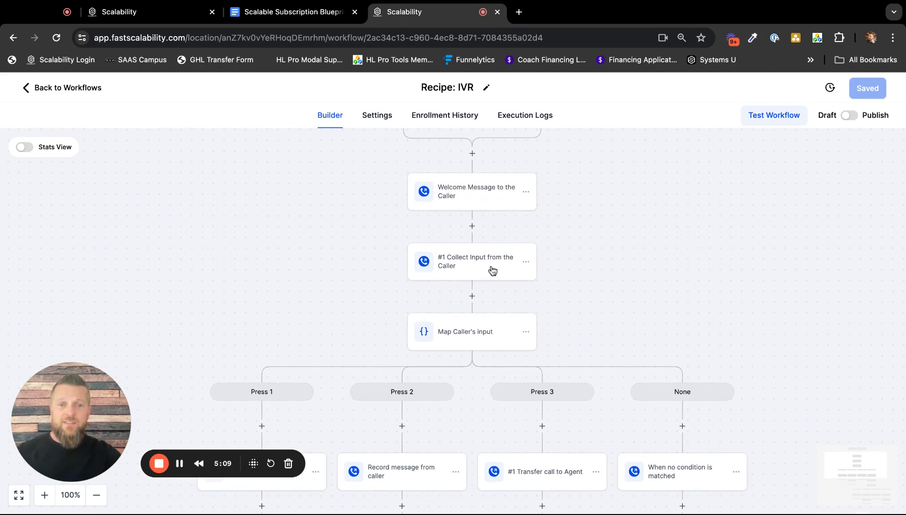
scroll(577, 298, down, 4)
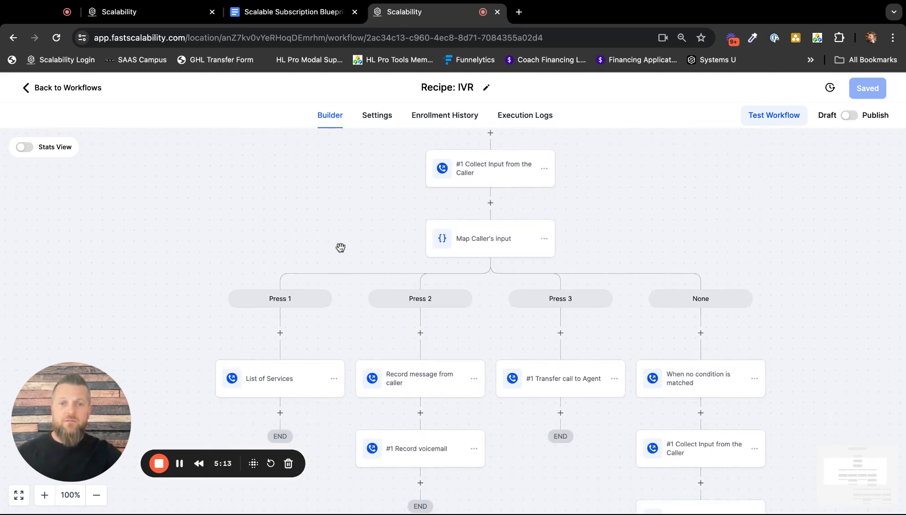
scroll(340, 246, up, 2)
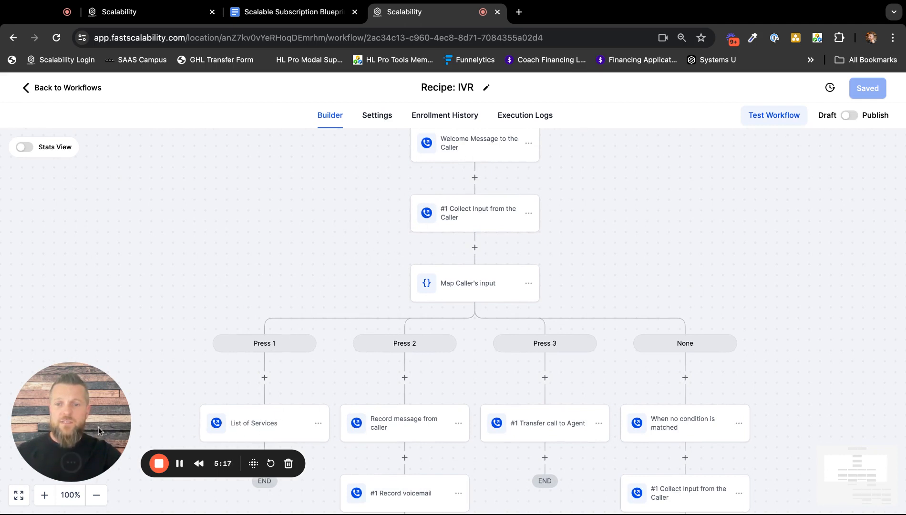
scroll(300, 283, down, 2)
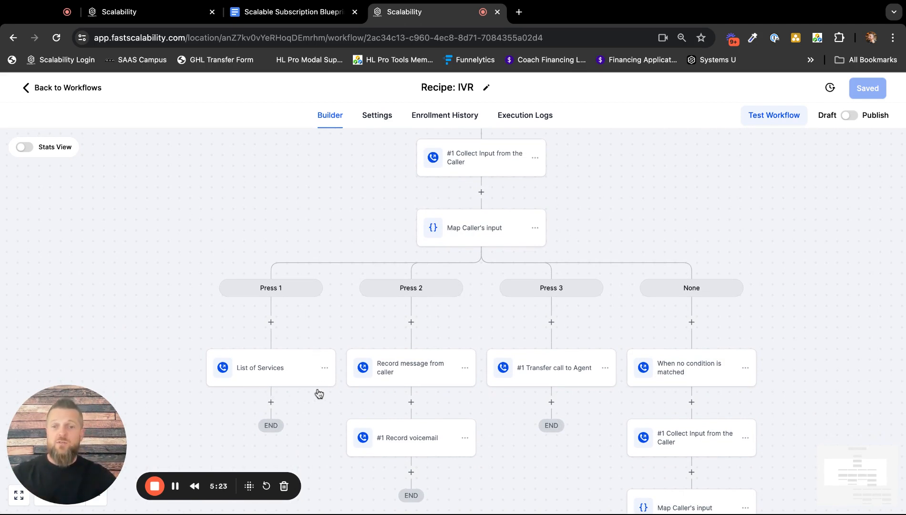
drag(302, 419, 277, 370)
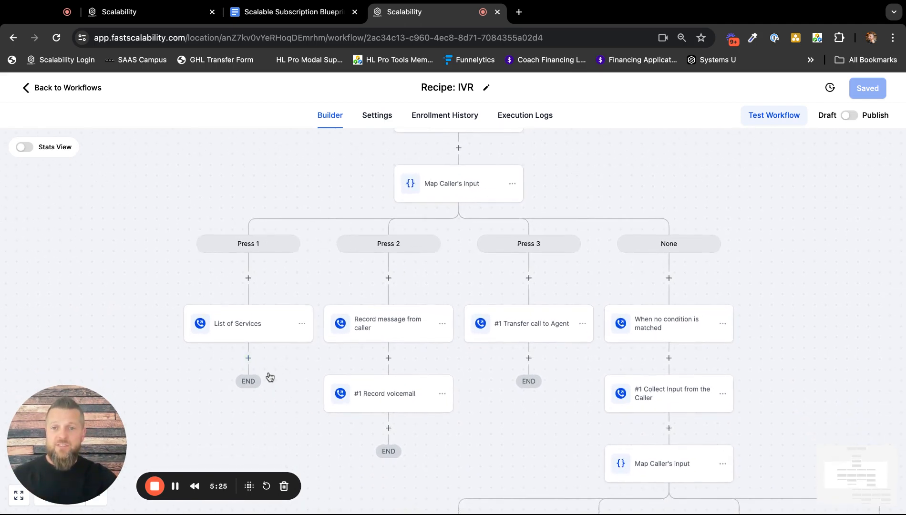
Browse the available actions for the point after "List of Services" under Press 1, down to the IVR group.
click(249, 359)
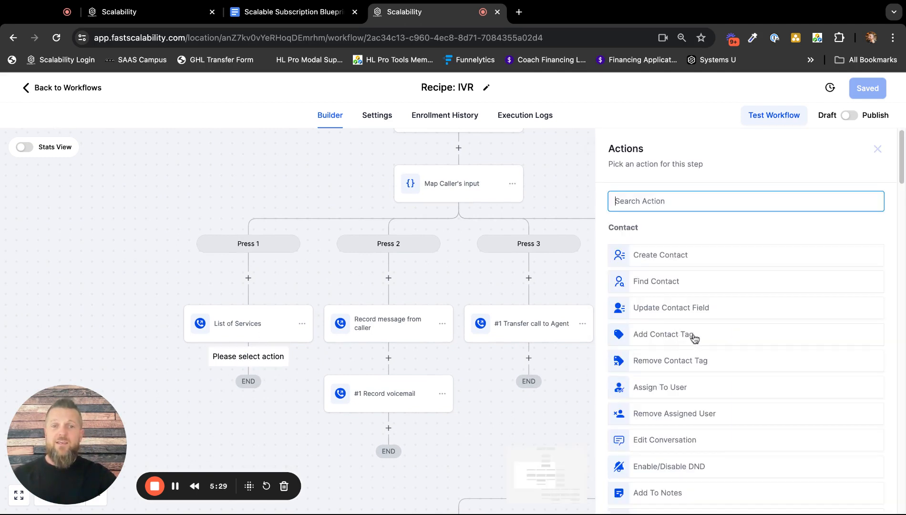
scroll(691, 340, down, 1)
scroll(700, 342, down, 20)
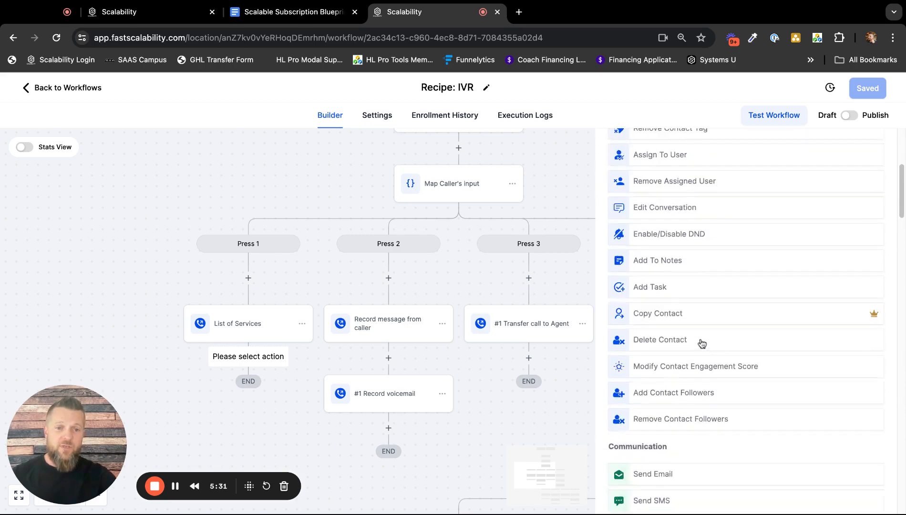
scroll(736, 348, down, 15)
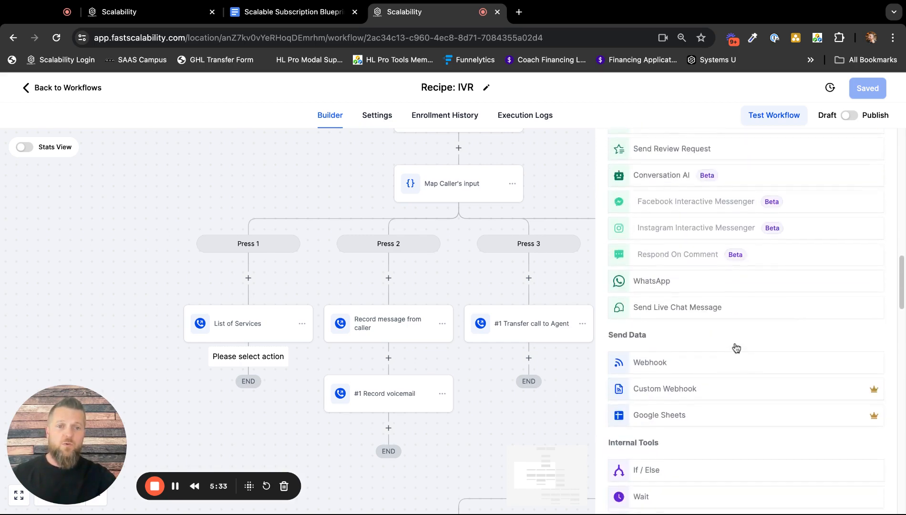
scroll(746, 315, down, 15)
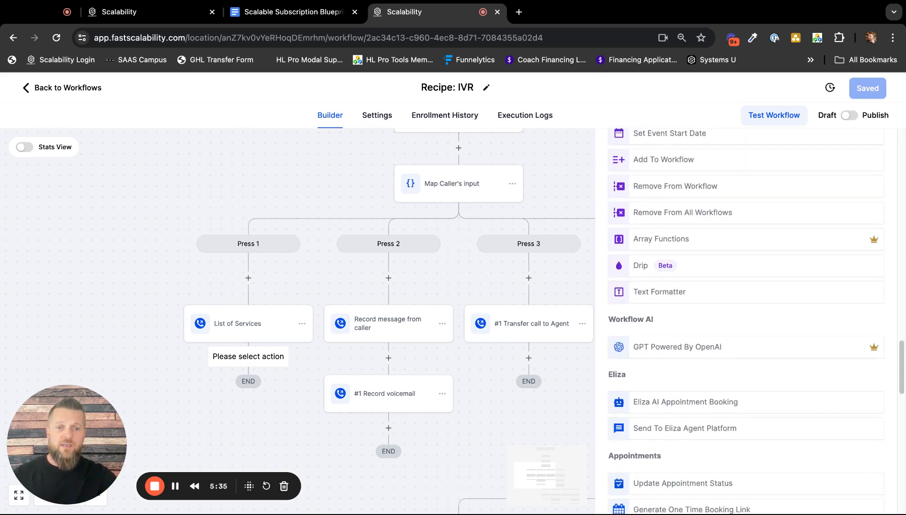
scroll(746, 320, down, 10)
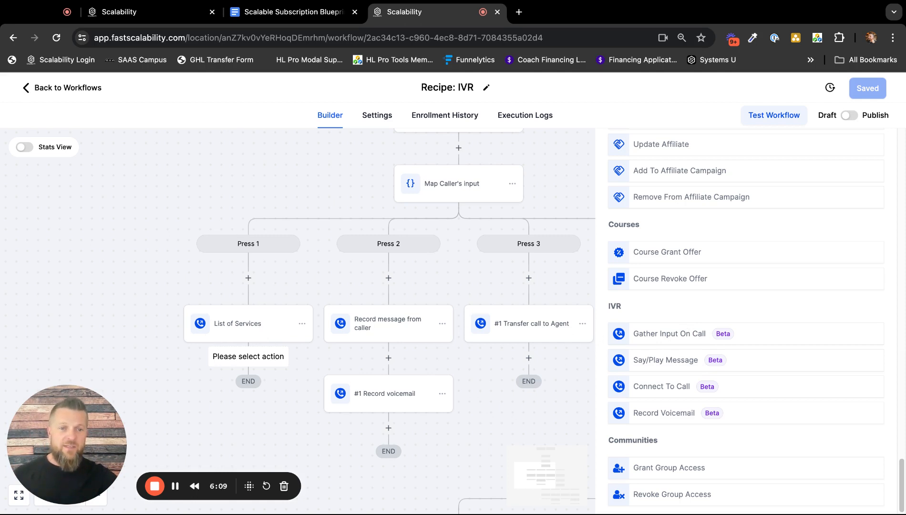
Look over the Gather Input On Call settings, including the default text to say, and cancel without adding the action.
click(656, 363)
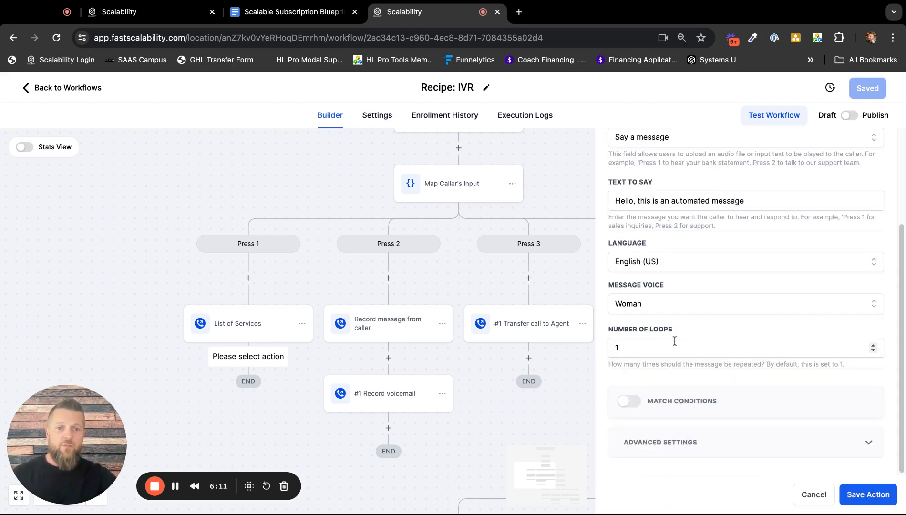
scroll(687, 252, up, 3)
drag(745, 333, 642, 352)
drag(698, 323, 762, 330)
scroll(757, 370, down, 3)
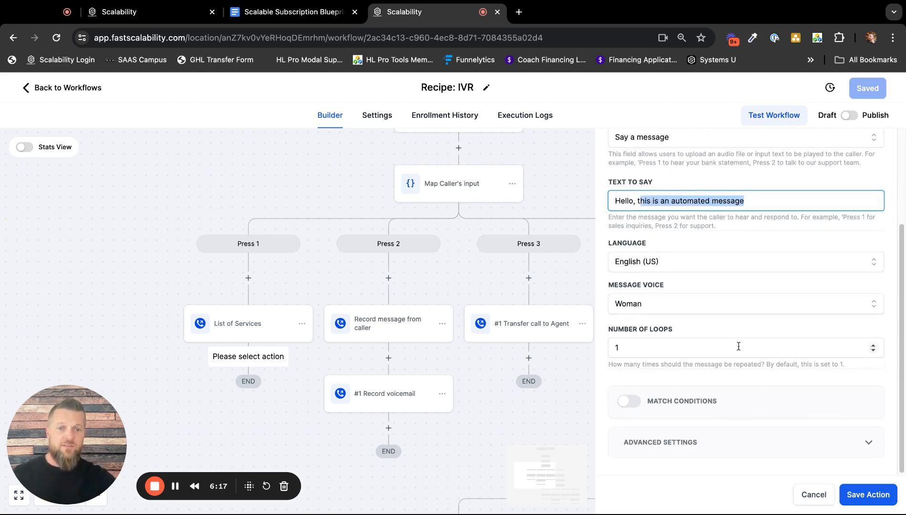
click(814, 493)
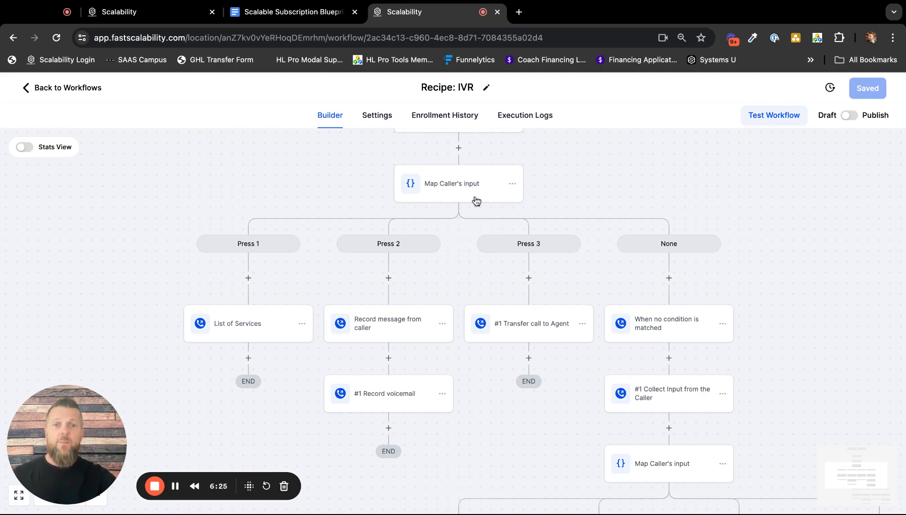
Examine the digit branches of the main "Map Caller's input" condition again and close it without saving.
click(469, 184)
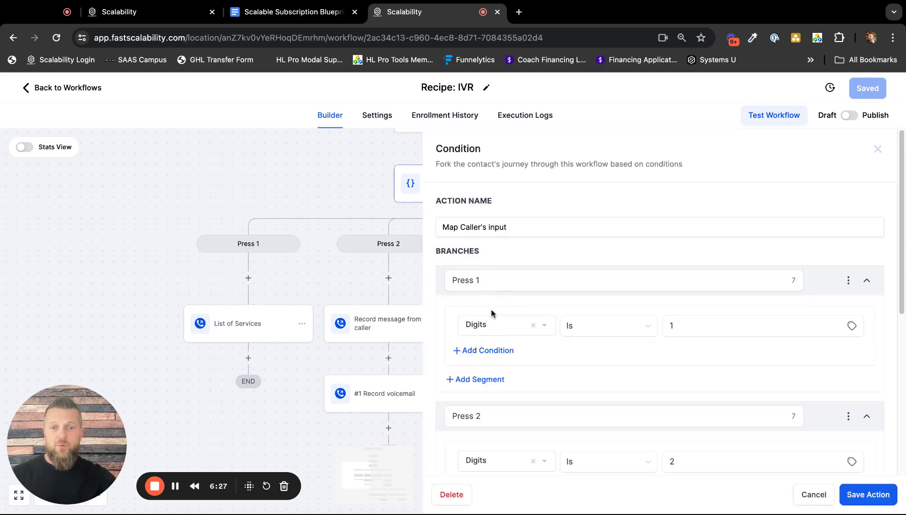
scroll(529, 344, down, 4)
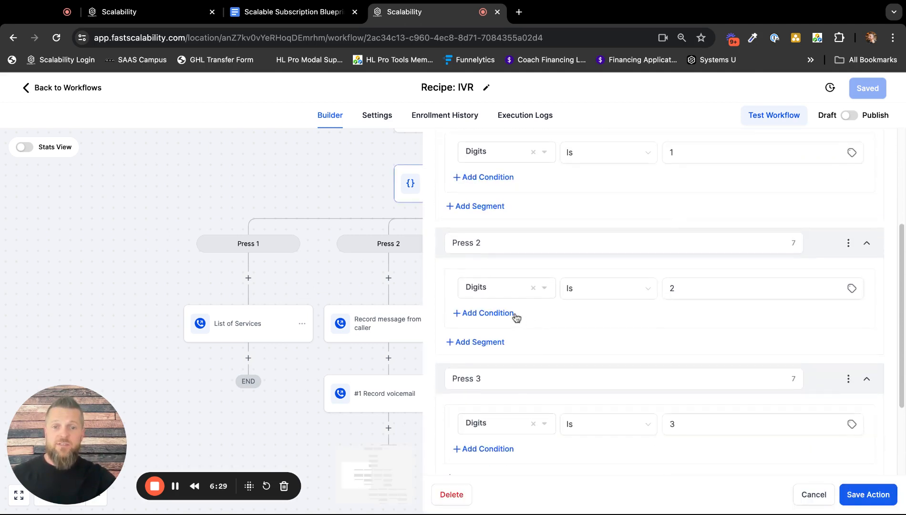
scroll(613, 355, down, 3)
click(809, 495)
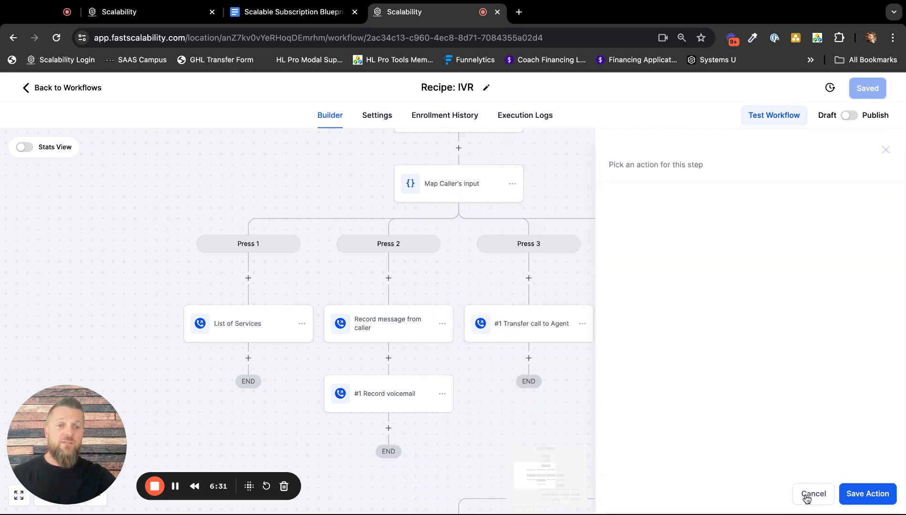
Copy the single "Map Caller's input" action to the point after "List of Services" in the Press 1 branch.
click(513, 185)
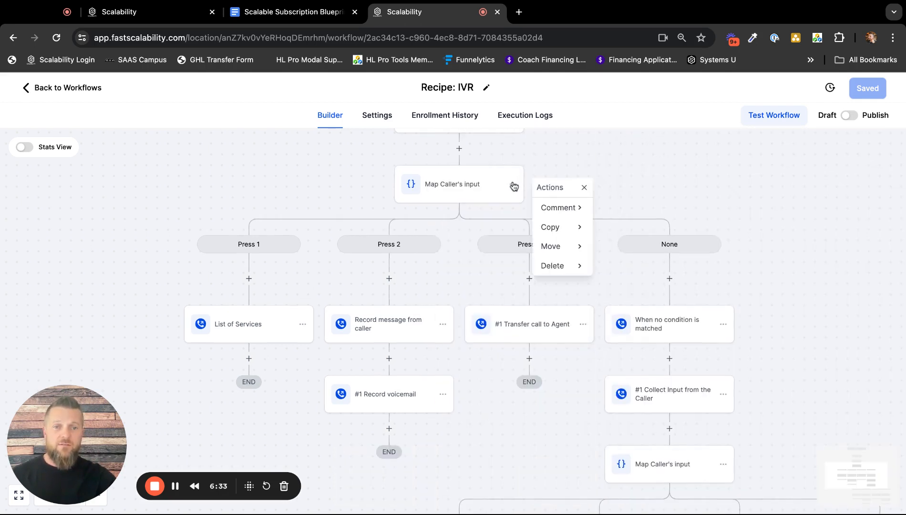
click(576, 228)
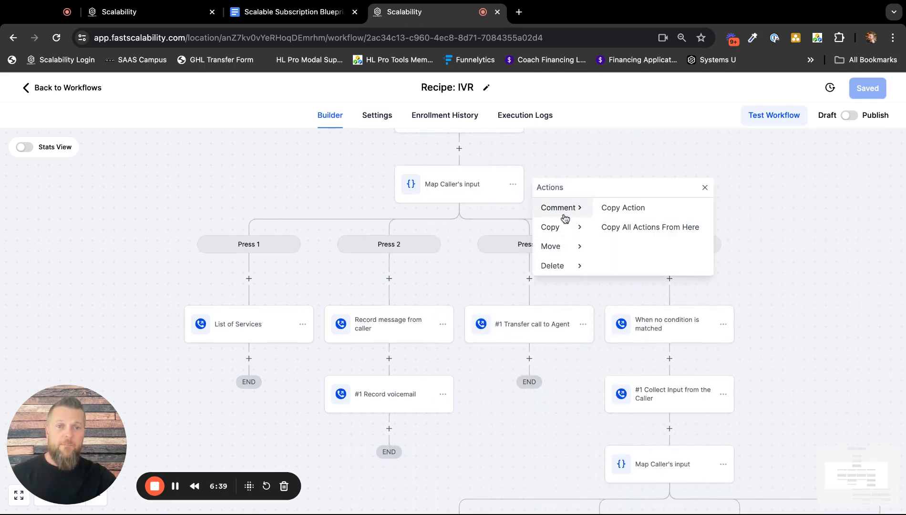
click(613, 213)
click(252, 363)
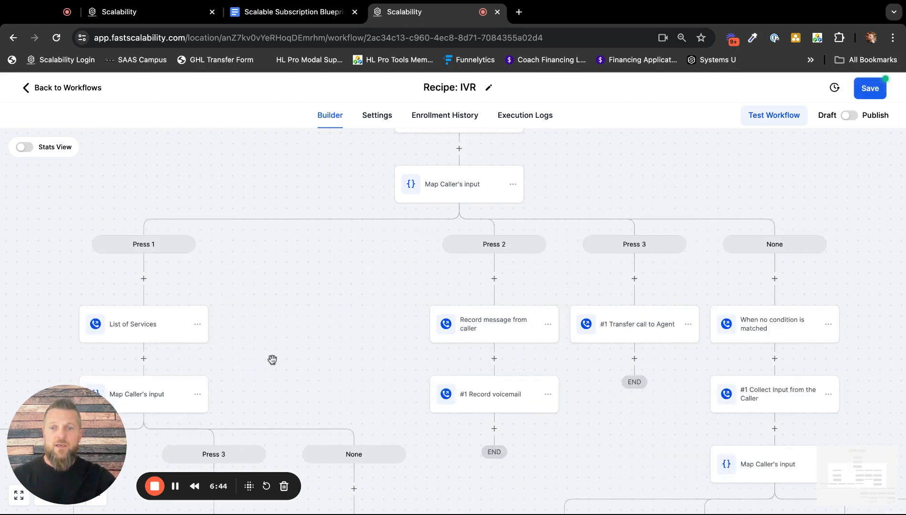
scroll(294, 335, down, 3)
scroll(293, 336, left, 5)
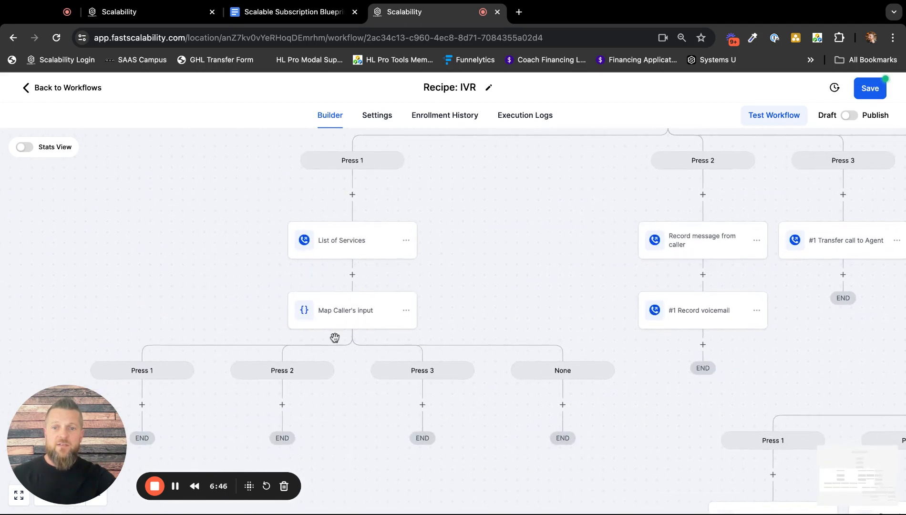
Copy the "#1 Collect Input from the Caller" action to between "List of Services" and the copied "Map Caller's input" under Press 1.
scroll(537, 218, up, 3)
scroll(537, 218, right, 1)
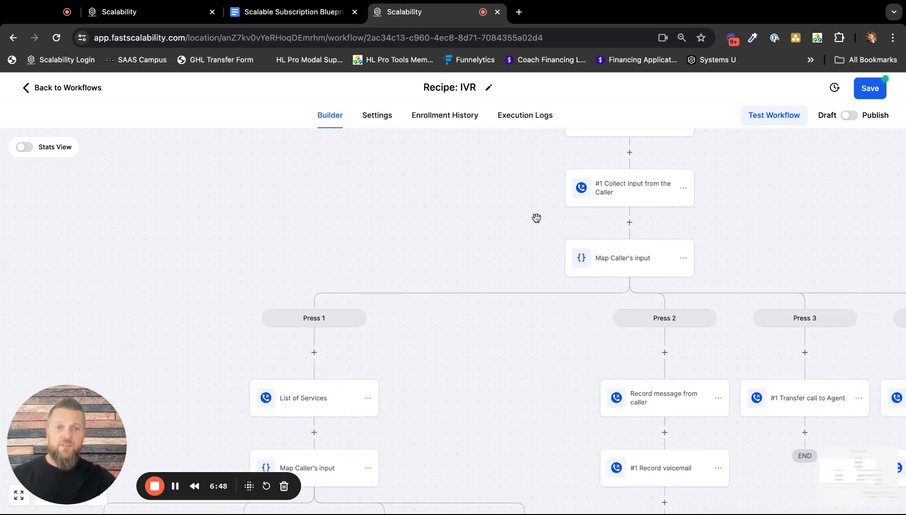
click(681, 185)
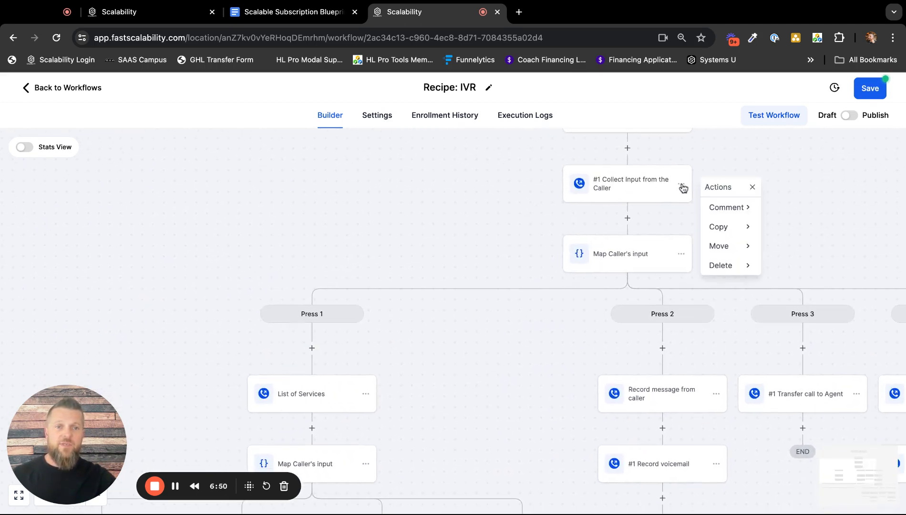
click(721, 228)
click(792, 208)
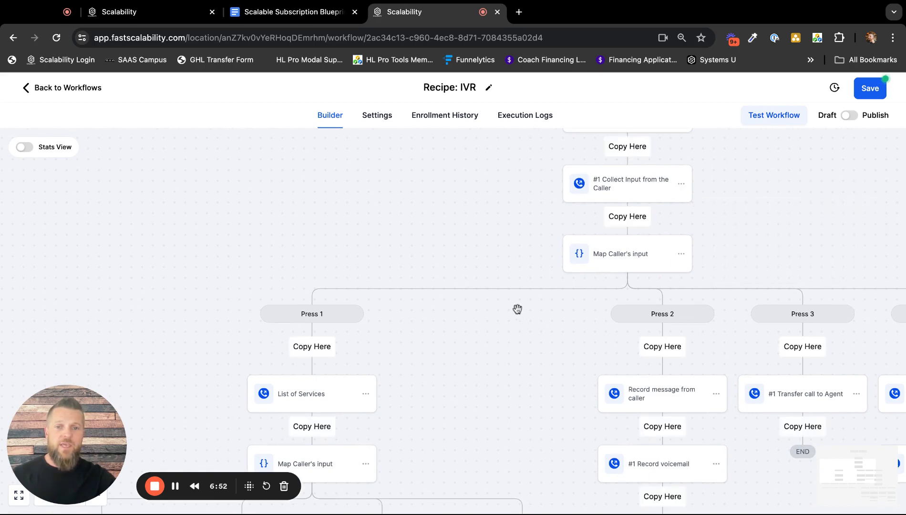
scroll(477, 319, down, 3)
click(313, 331)
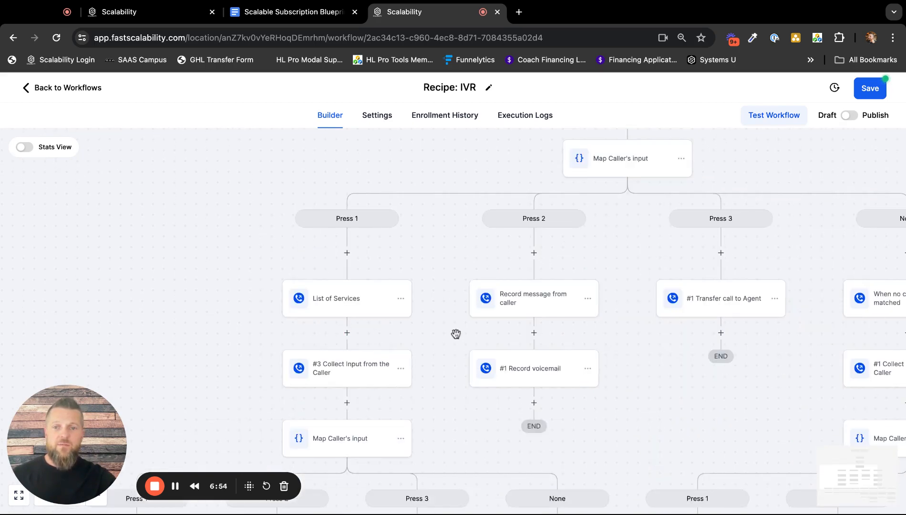
Open the copied "Collect Input from the Caller" action under Press 1 and examine its text to say.
scroll(456, 334, down, 5)
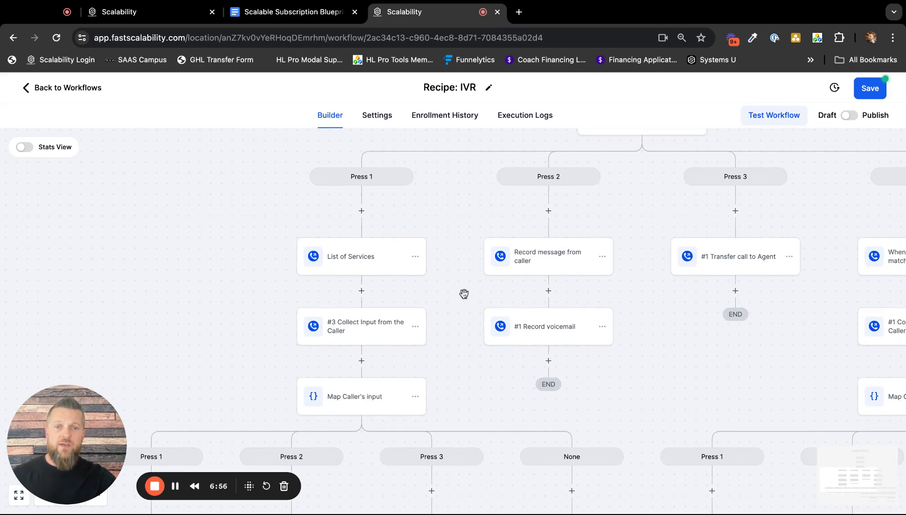
drag(463, 294, 401, 341)
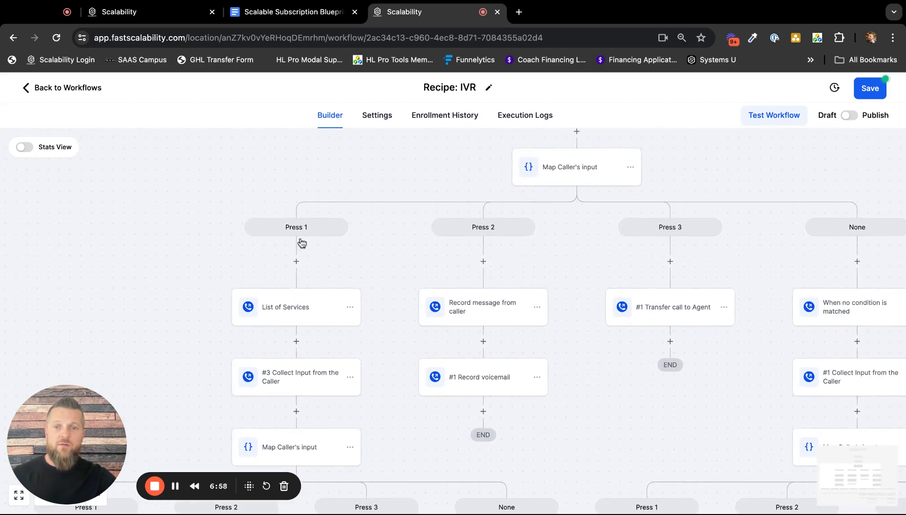
scroll(350, 281, down, 4)
scroll(349, 281, down, 1)
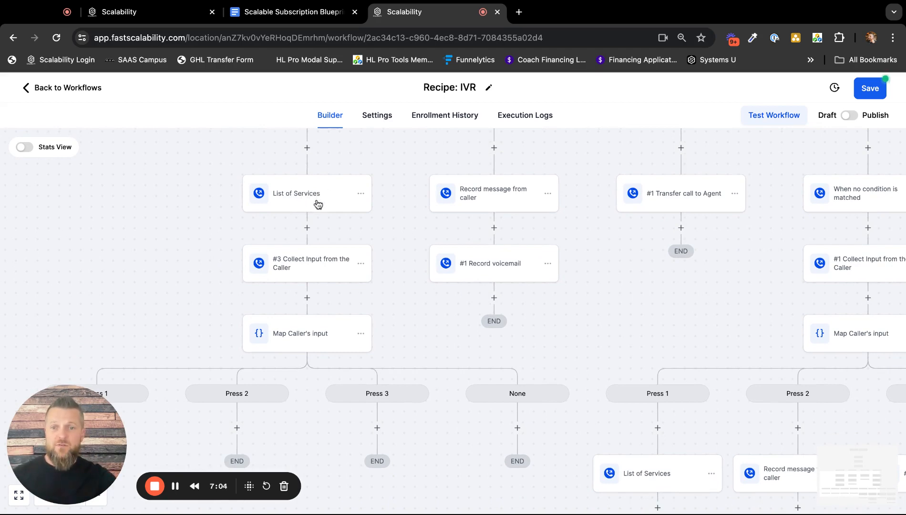
click(300, 265)
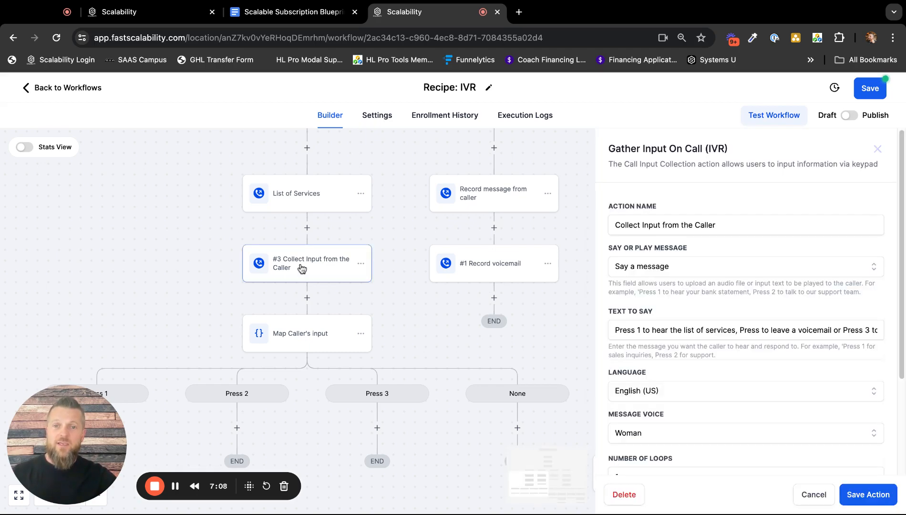
drag(657, 331, 772, 333)
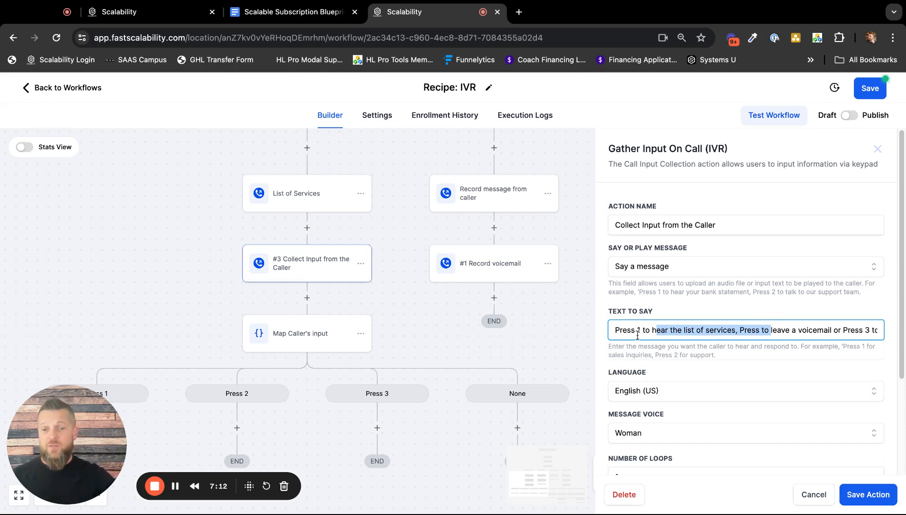
click(446, 344)
Review the submenu branches under Press 1 alongside the main Press 2 and Press 3 branches.
scroll(439, 344, down, 5)
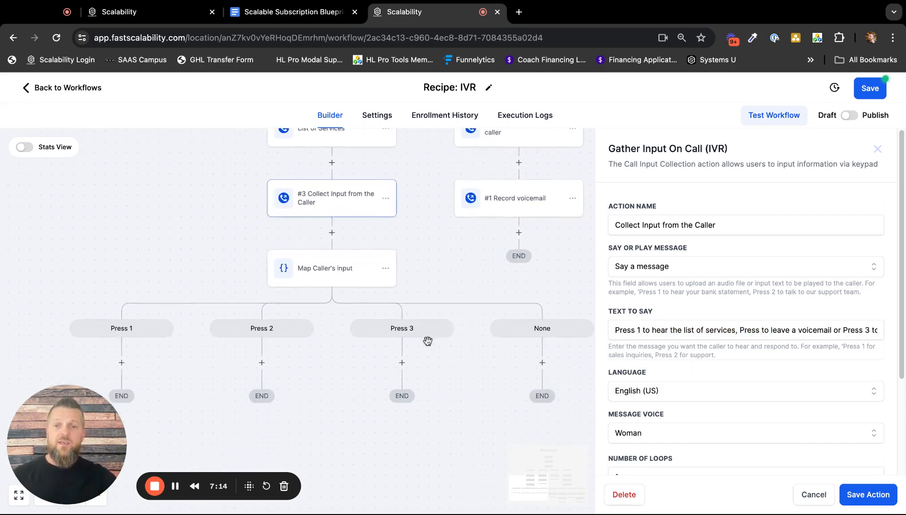
scroll(381, 286, left, 2)
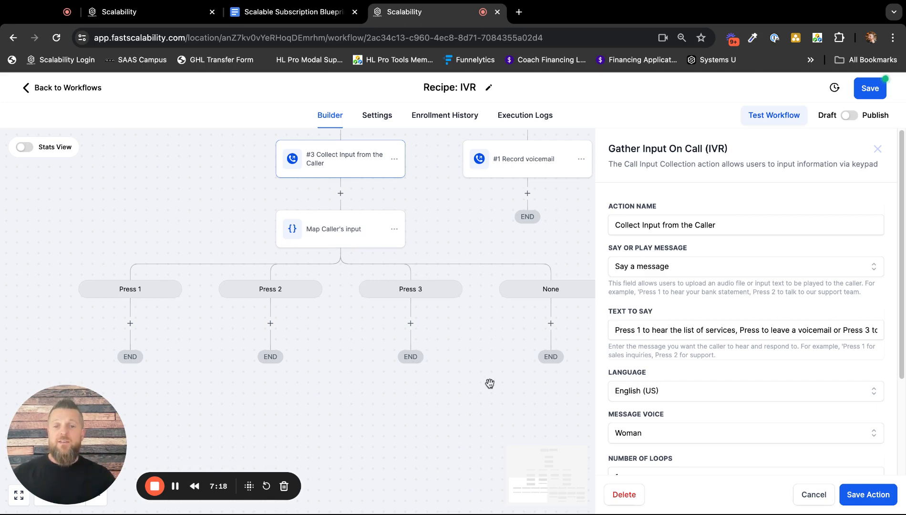
scroll(457, 229, up, 5)
scroll(457, 229, right, 3)
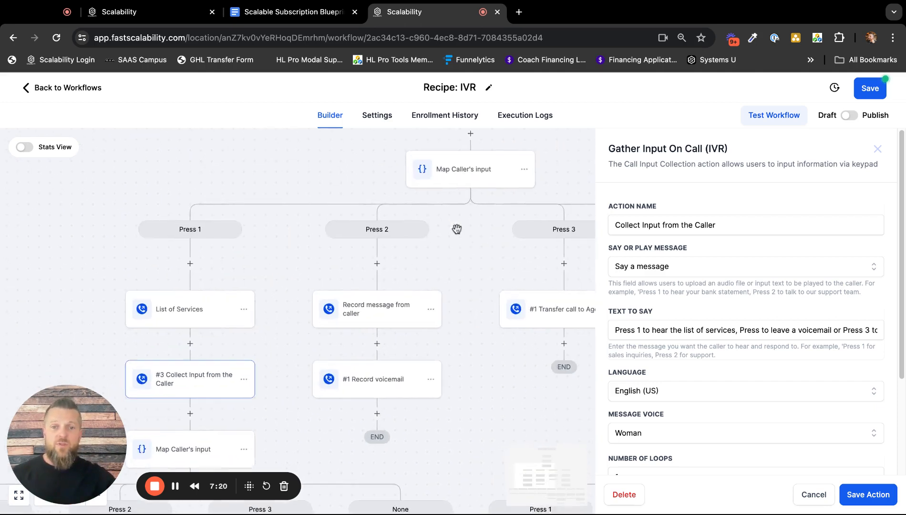
scroll(457, 229, down, 1)
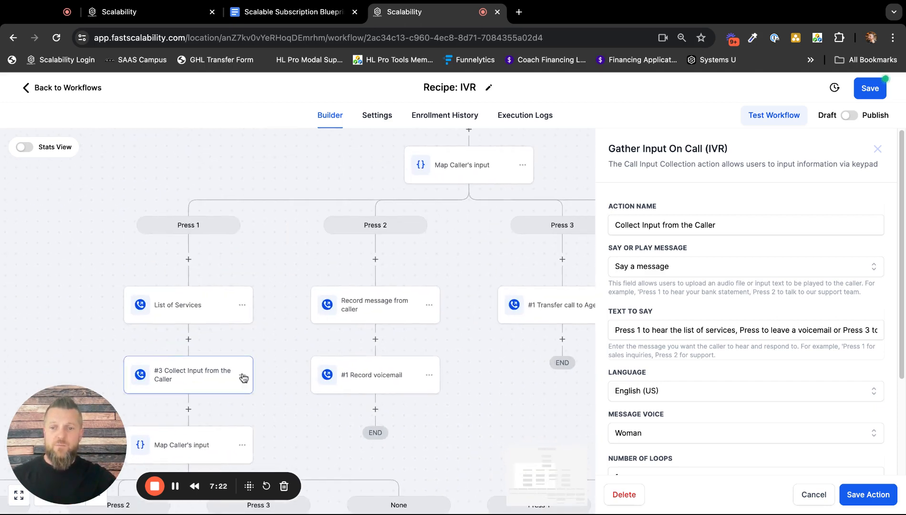
drag(504, 266, 390, 241)
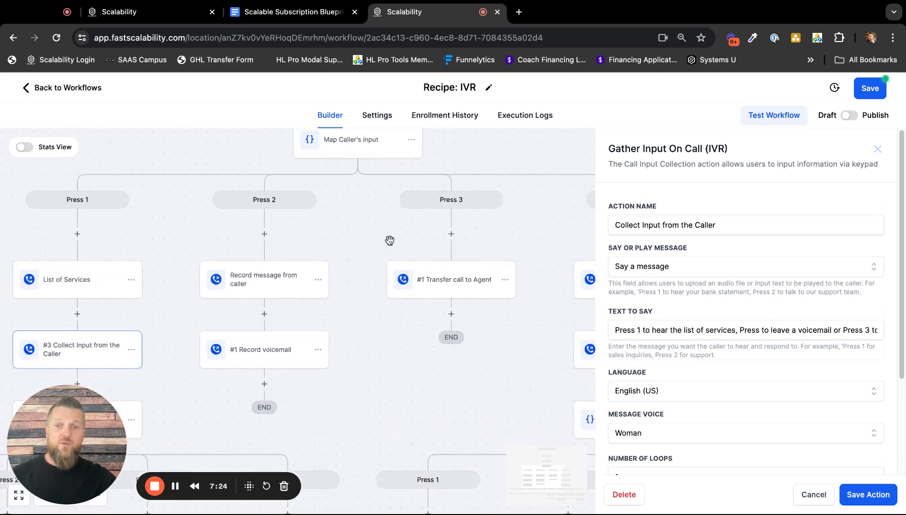
Close the copied "Collect Input from the Caller" action under Press 1 without saving changes.
scroll(334, 223, up, 2)
scroll(335, 223, left, 2)
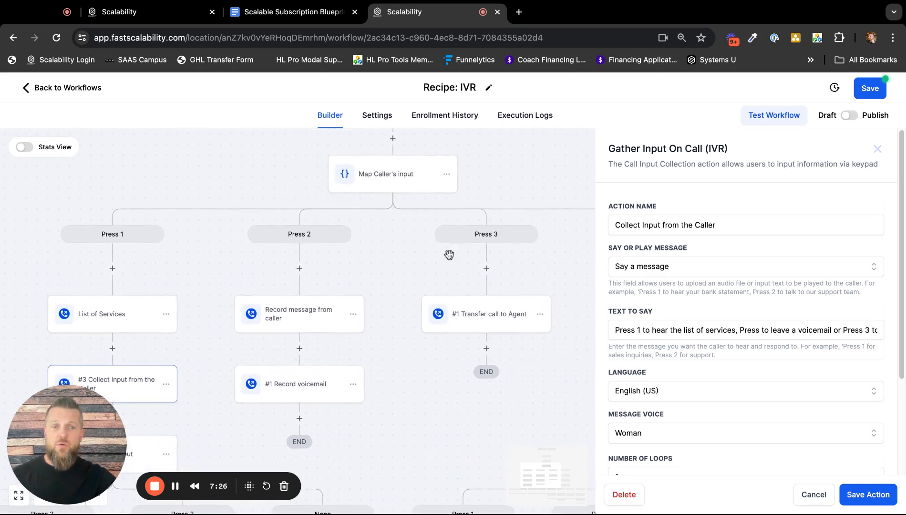
click(879, 150)
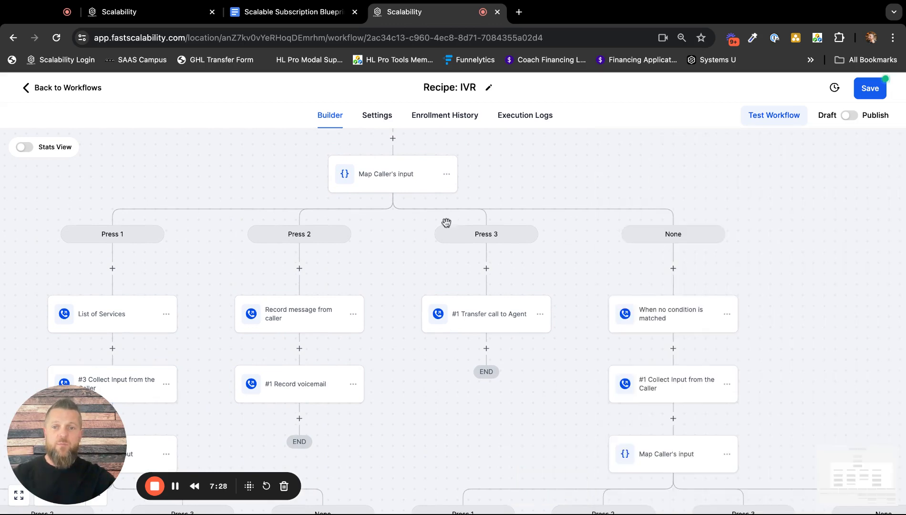
Open "Record message from caller" under Press 2, read its text to say through to the end, and close it without saving.
scroll(394, 262, down, 2)
scroll(395, 262, left, 4)
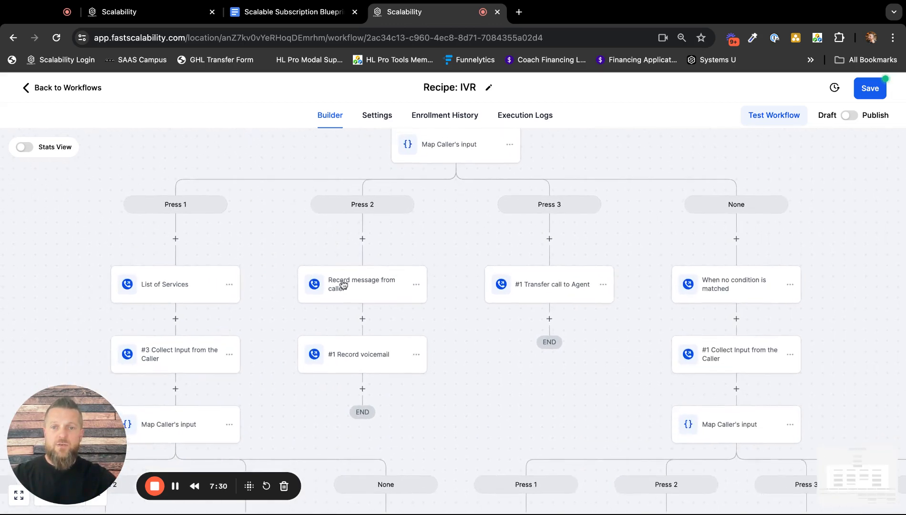
click(363, 285)
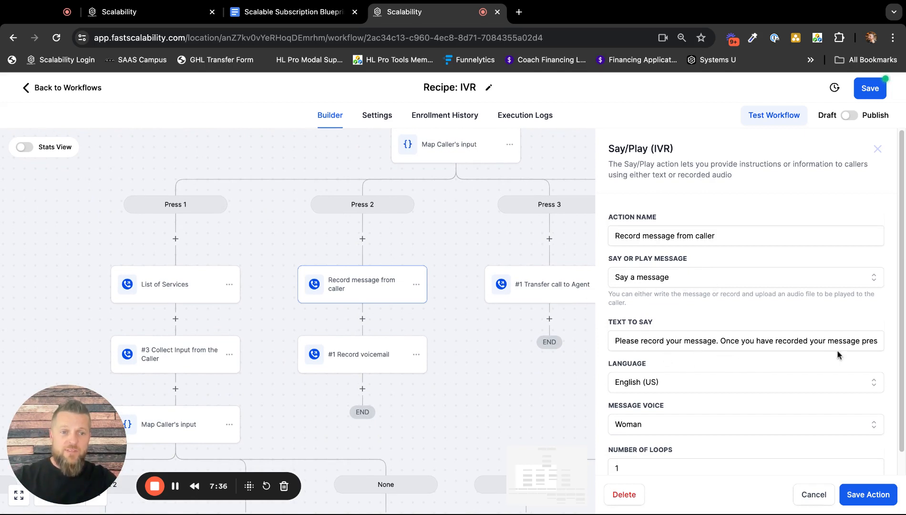
drag(840, 344, 841, 344)
key(Right)
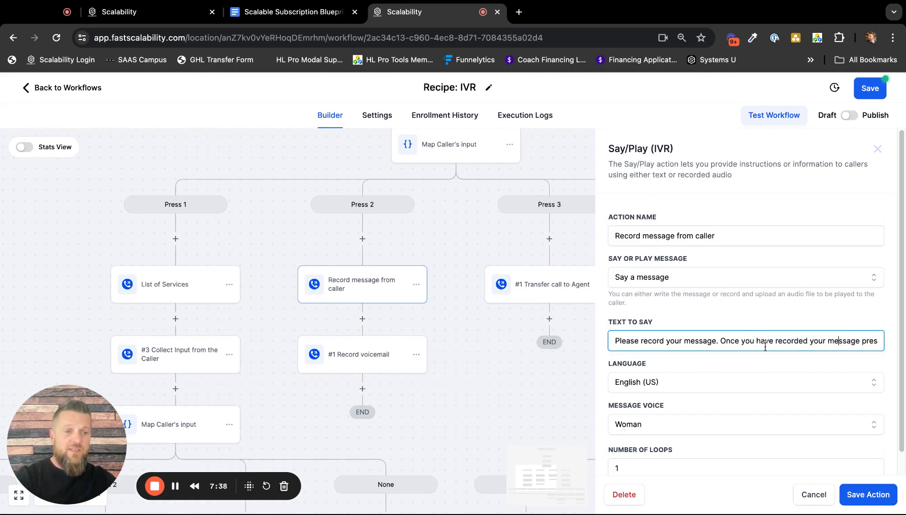
key(alt+Right)
key(alt+Right)
key(alt+Right)
key(alt+Right)
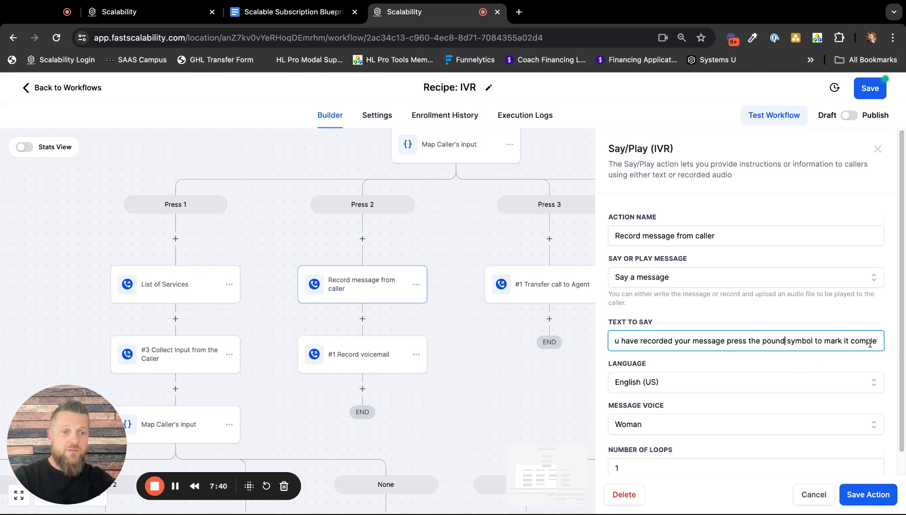
key(Right)
key(Right)
key(Right)
key(Right)
key(Right)
key(Right)
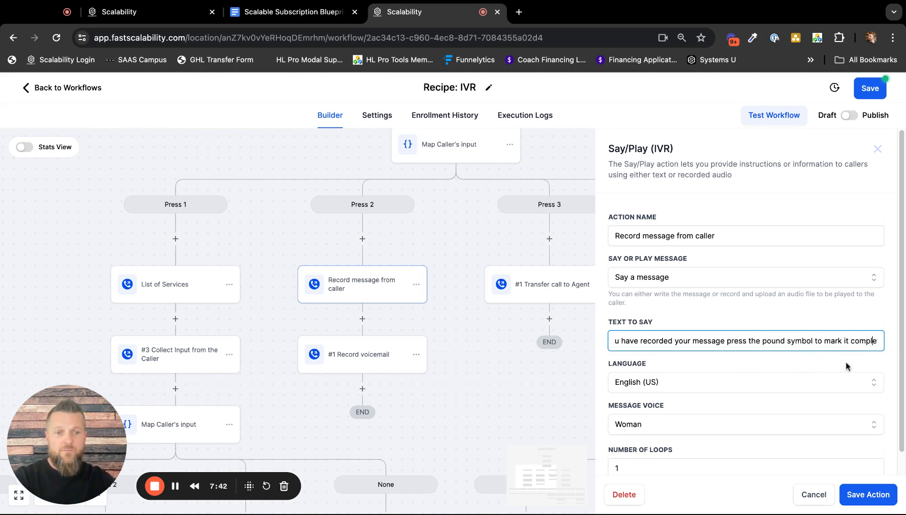
key(End)
scroll(700, 405, down, 1)
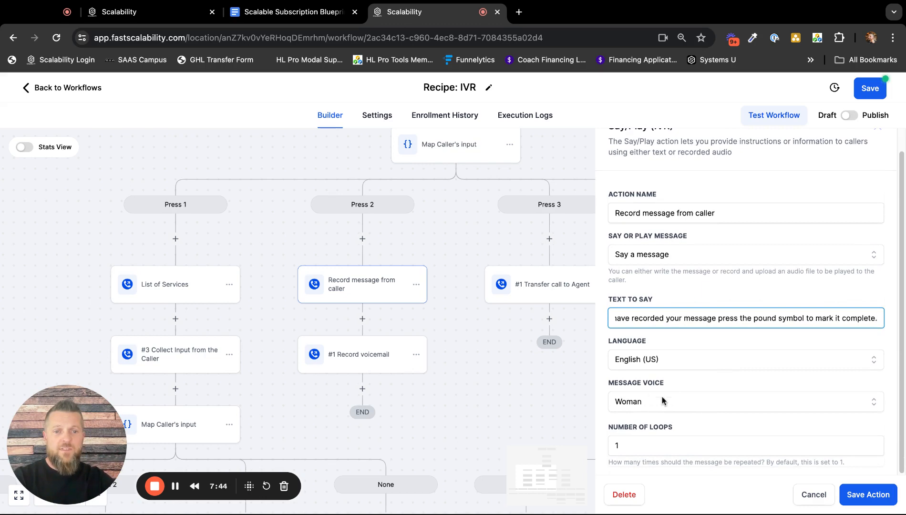
click(810, 496)
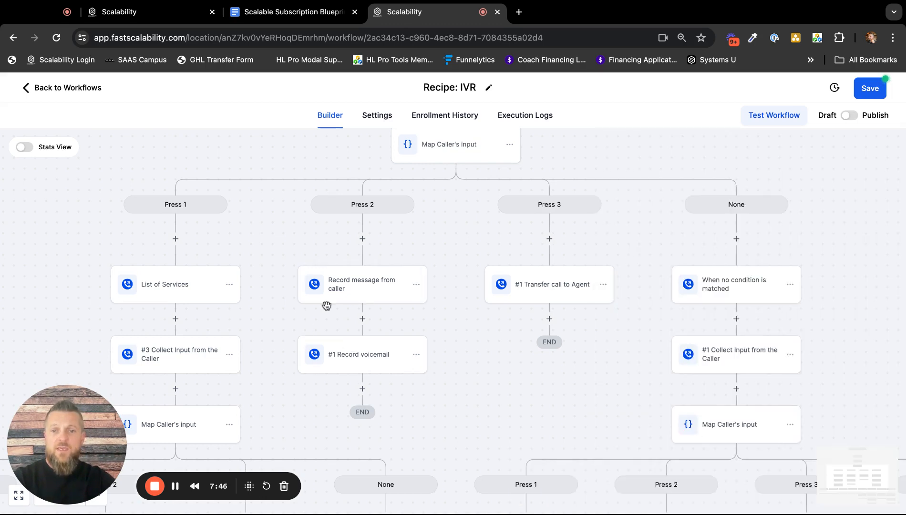
Try turning on Play Beep in the "Record voicemail" action under Press 2, review its recording settings, and discard the change.
click(367, 360)
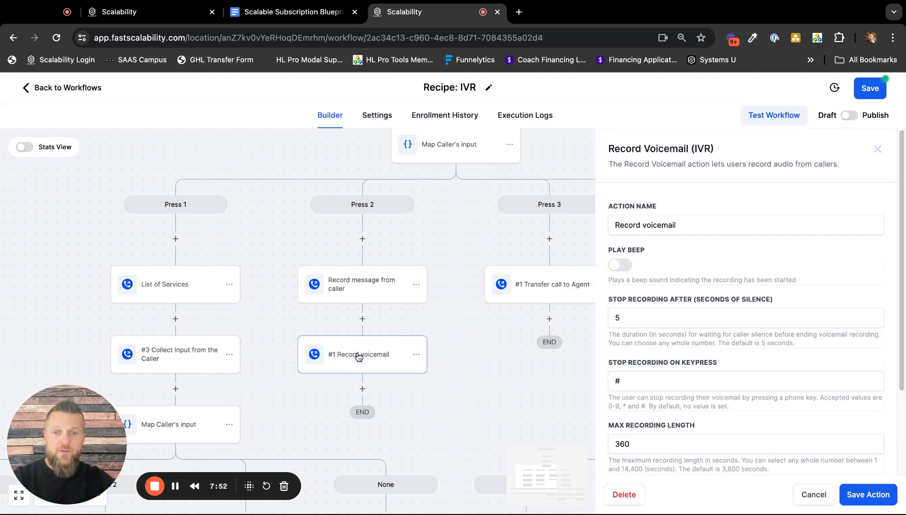
click(630, 270)
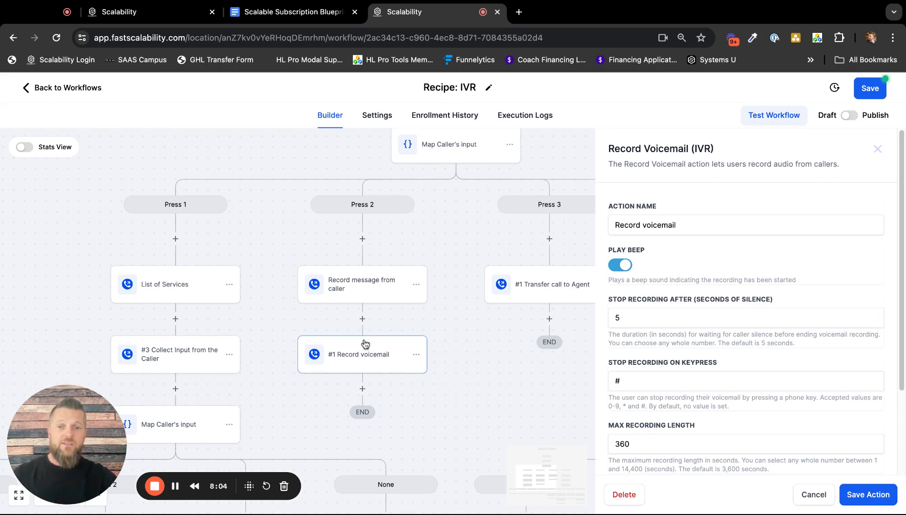
scroll(653, 264, down, 3)
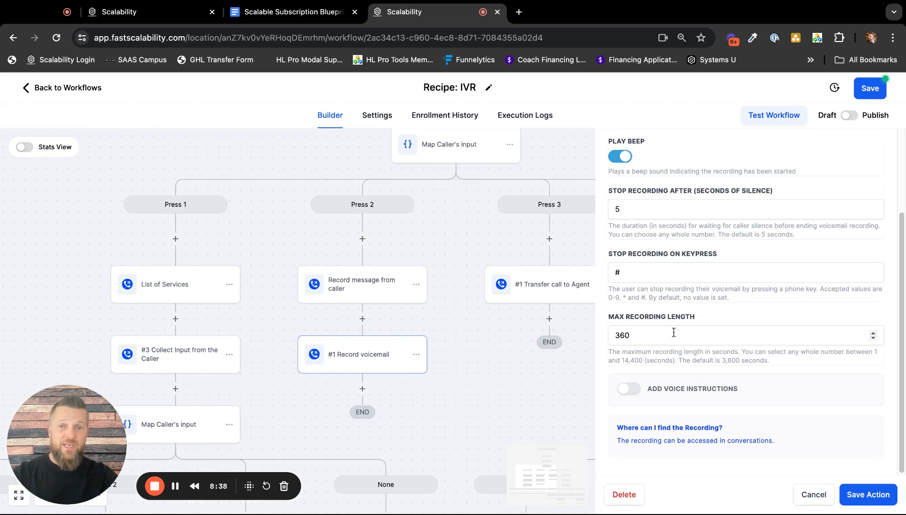
click(812, 494)
Try adding a custom number field and another user to "Transfer call to Agent" under Press 3, and discard the changes.
scroll(487, 215, up, 1)
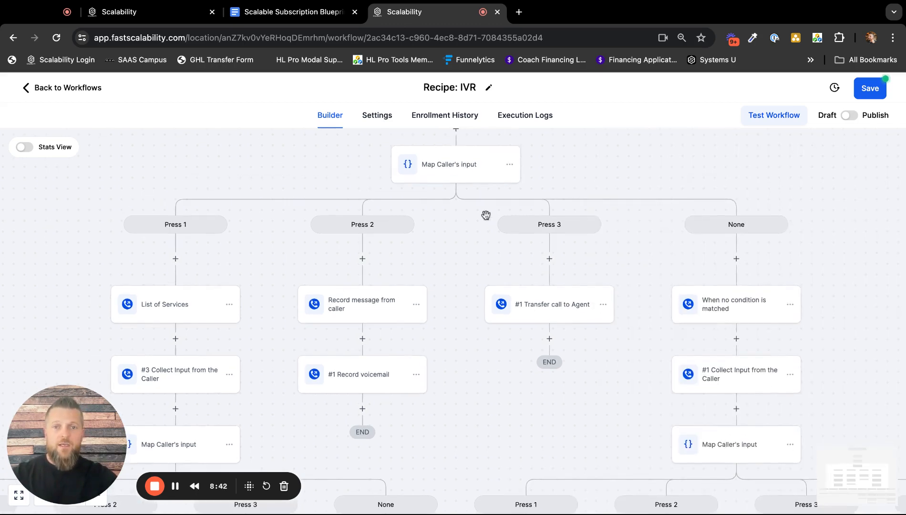
click(551, 306)
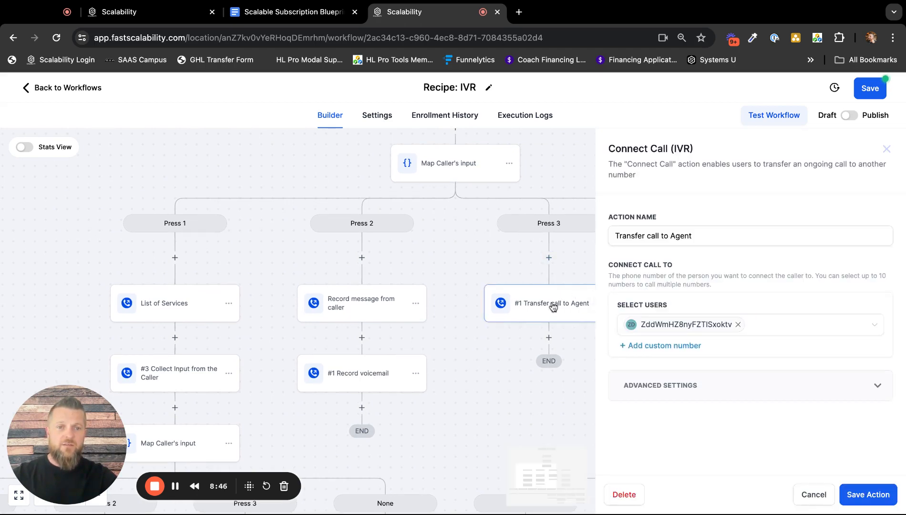
drag(574, 363, 503, 358)
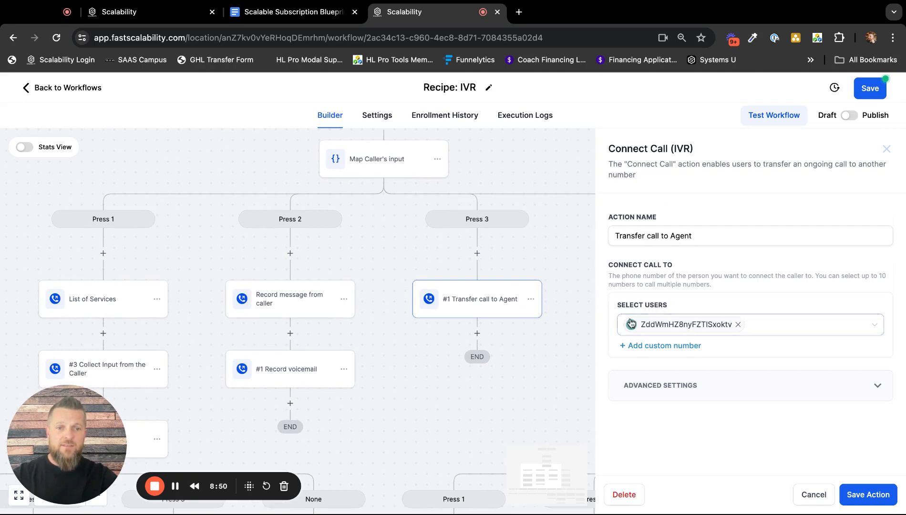
click(681, 347)
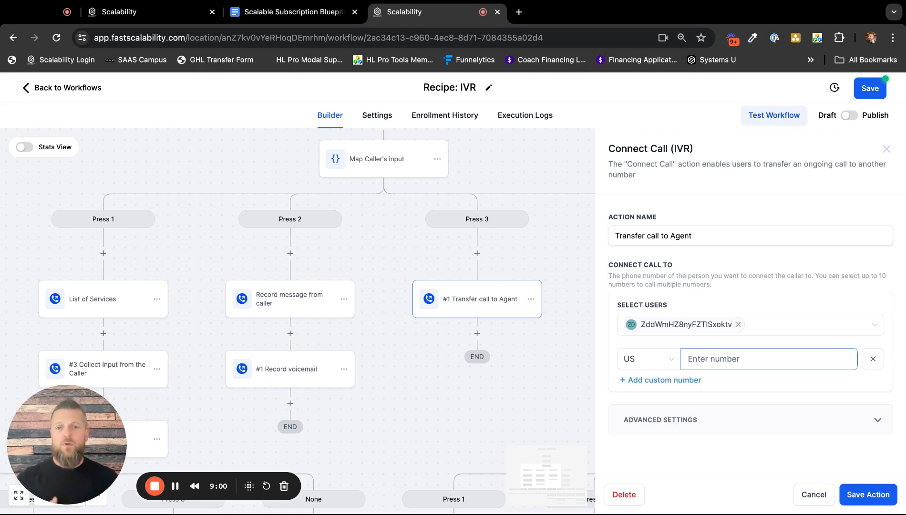
click(753, 334)
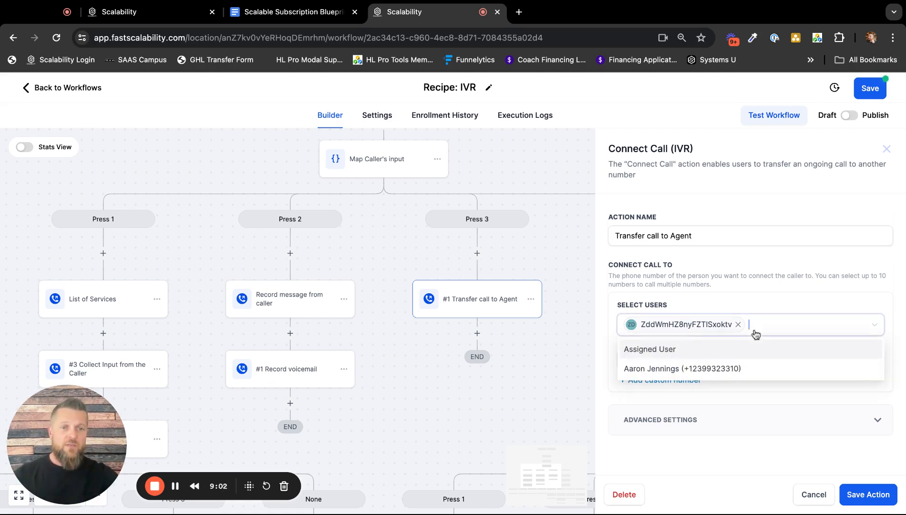
click(722, 372)
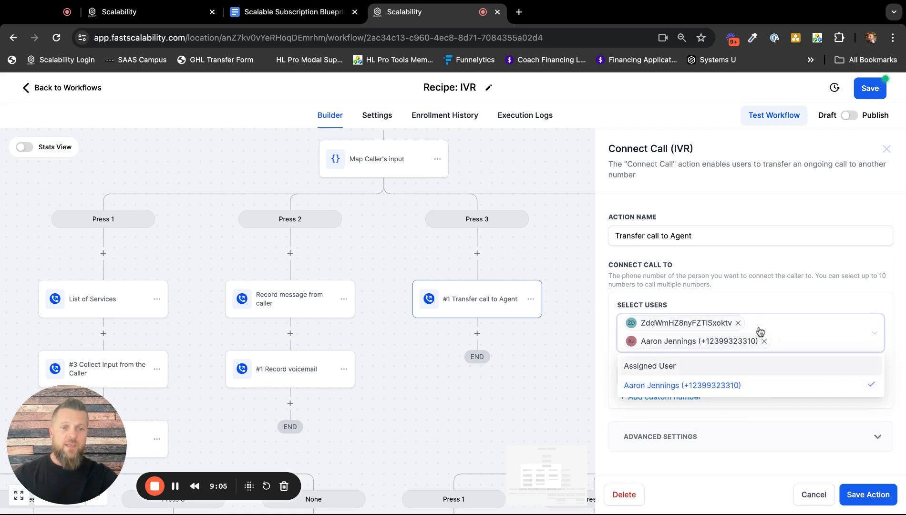
click(781, 296)
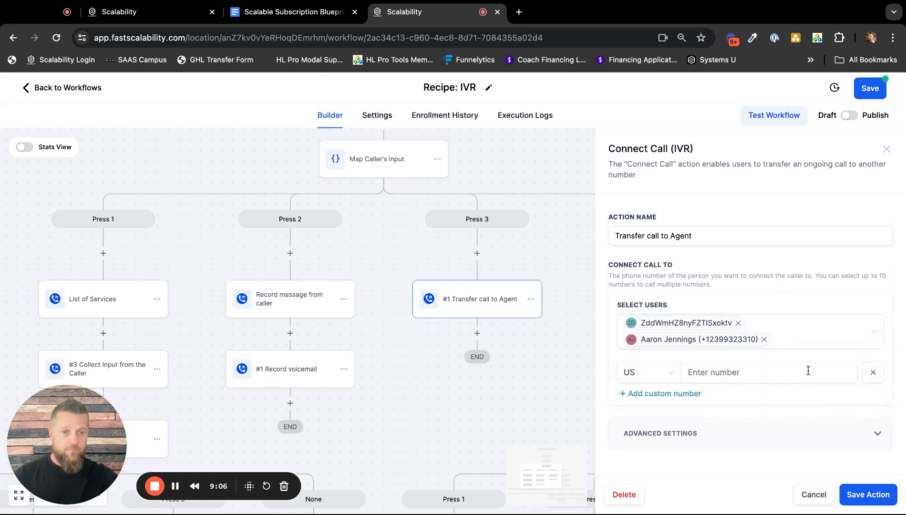
click(814, 495)
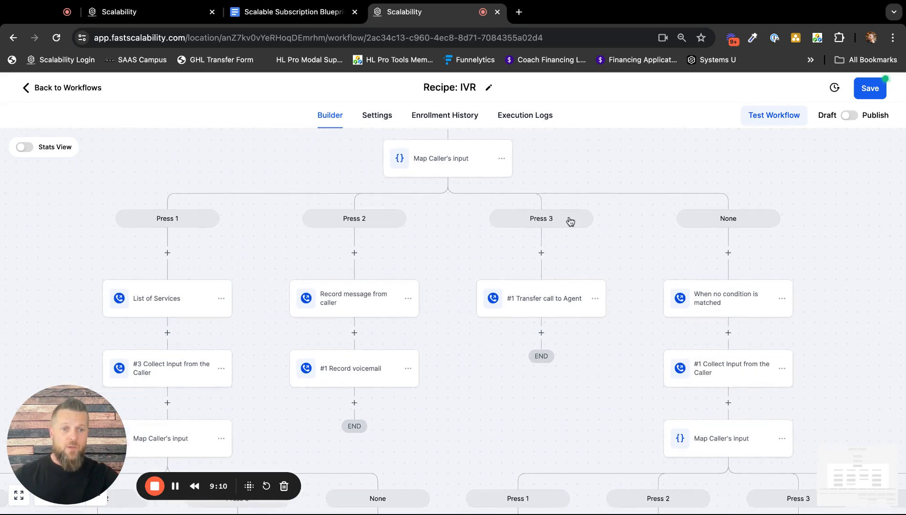
Open "When no condition is matched" in the None branch and review its message settings alongside the actions that follow it.
drag(837, 327, 812, 324)
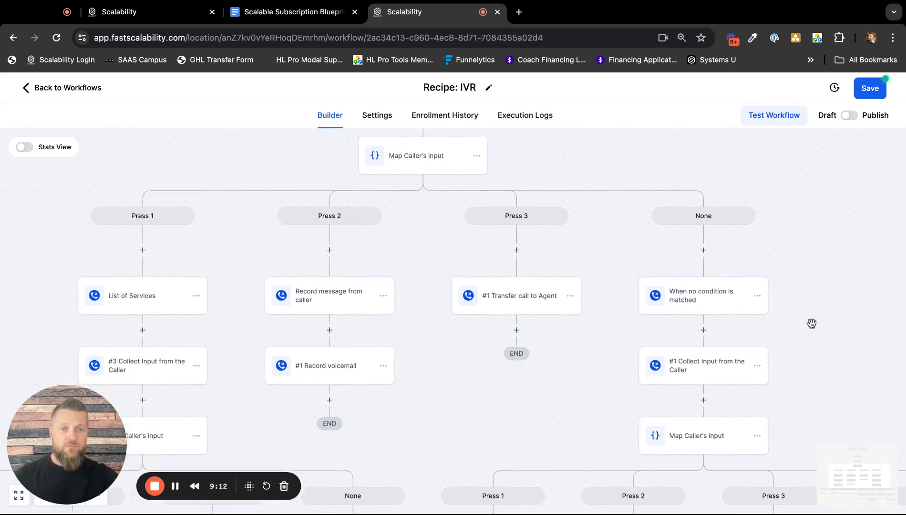
scroll(811, 324, right, 5)
click(490, 283)
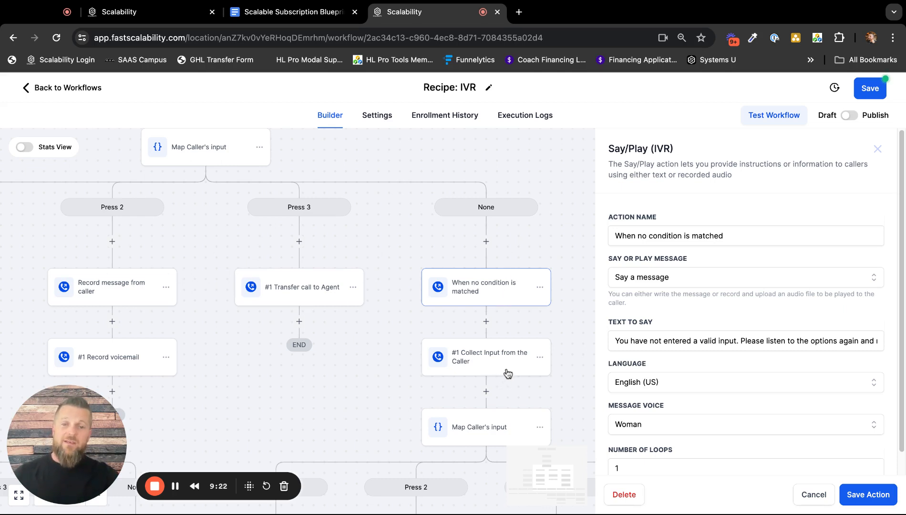
scroll(502, 368, down, 1)
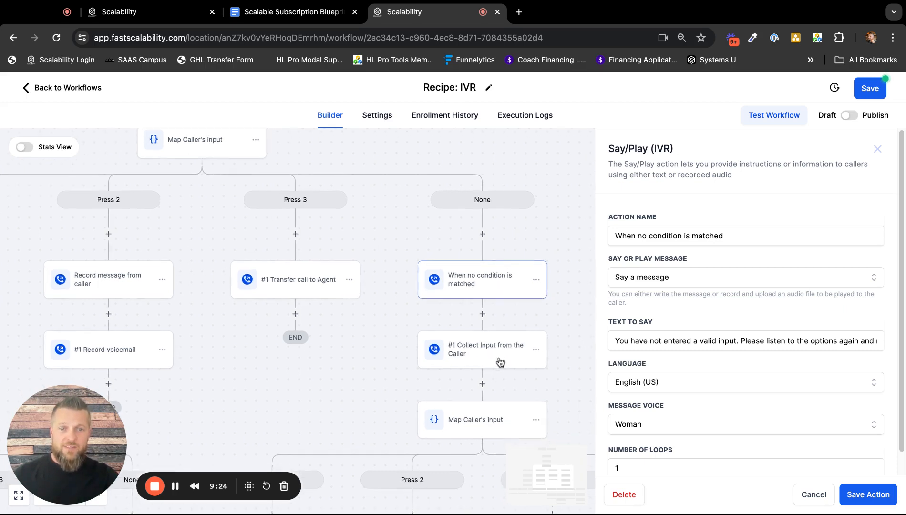
scroll(501, 363, down, 5)
scroll(745, 292, down, 1)
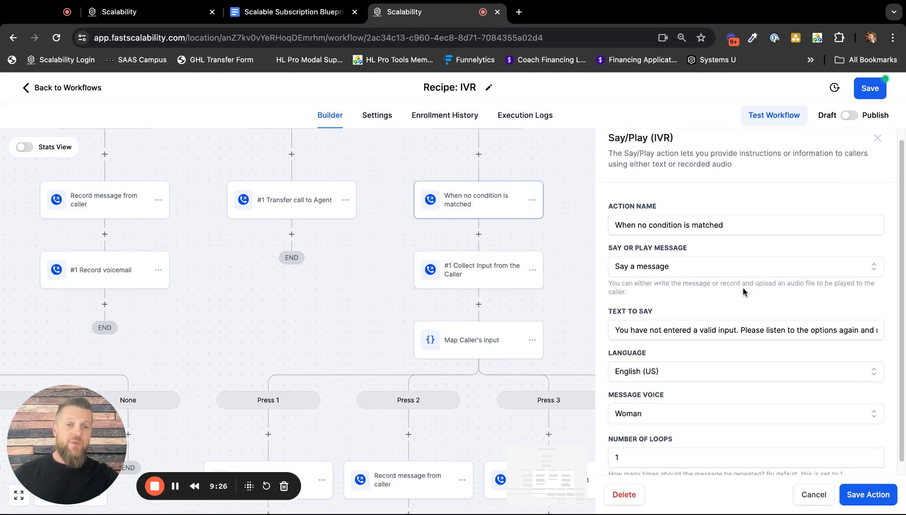
scroll(745, 291, down, 1)
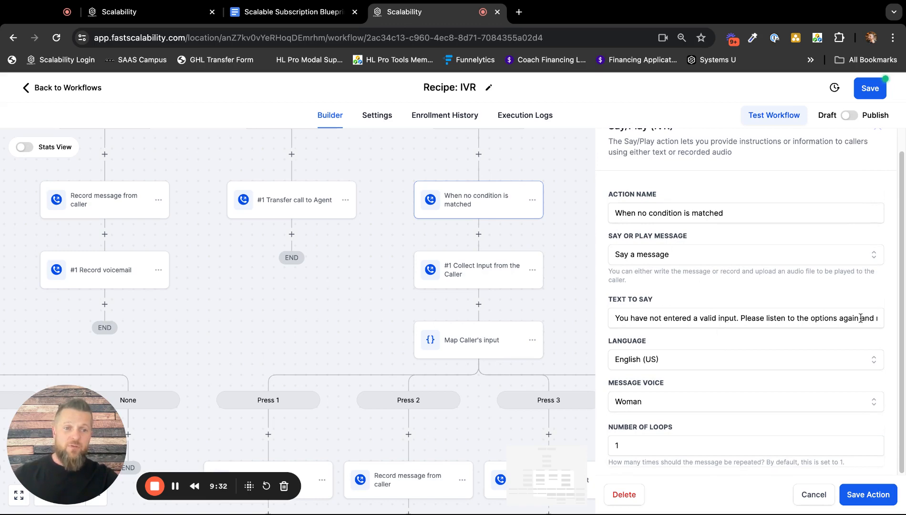
drag(860, 319, 829, 318)
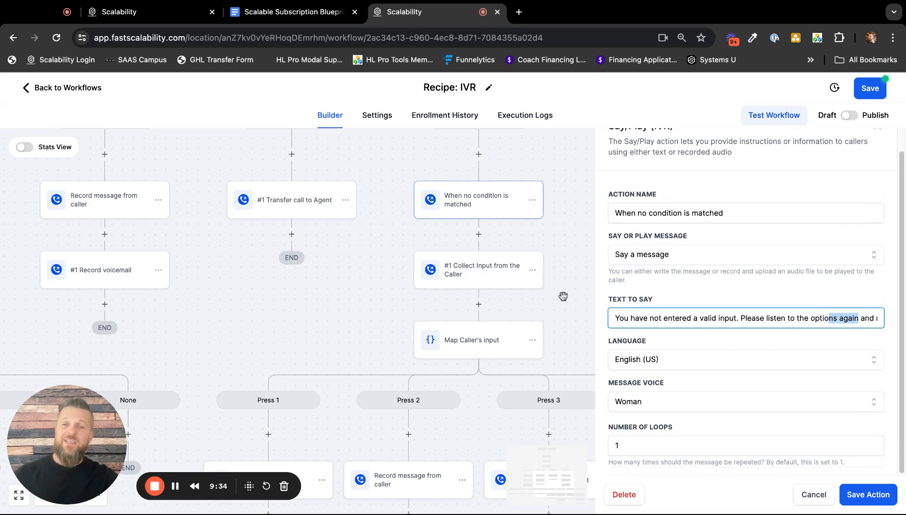
drag(566, 293, 584, 434)
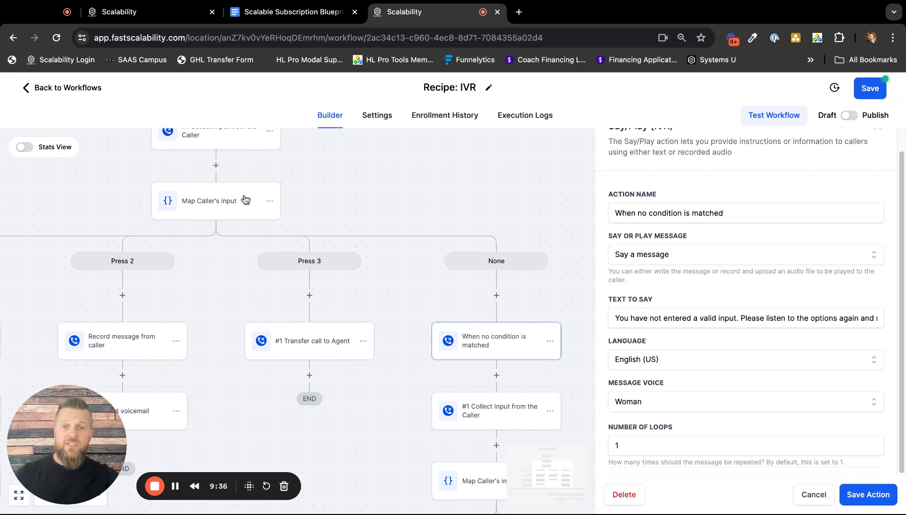
scroll(557, 308, down, 5)
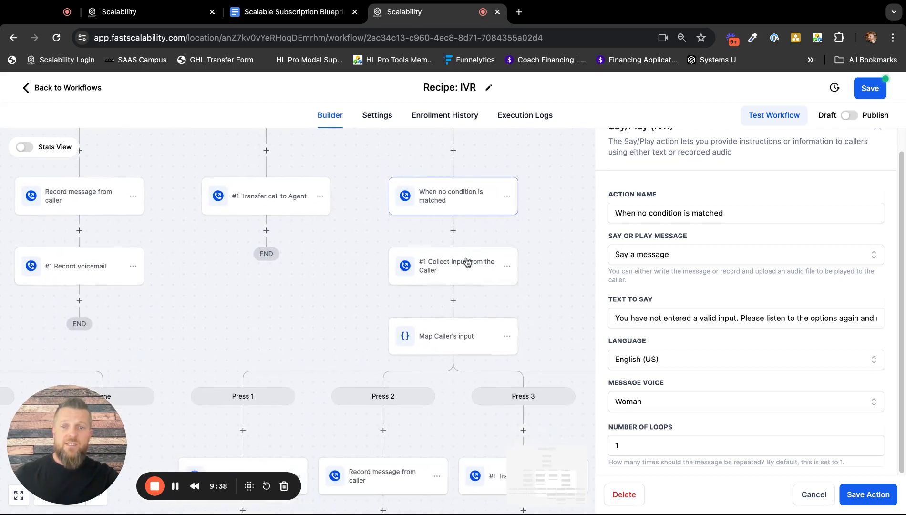
Read the "When no condition is matched" text to say through to its end.
click(838, 320)
click(848, 320)
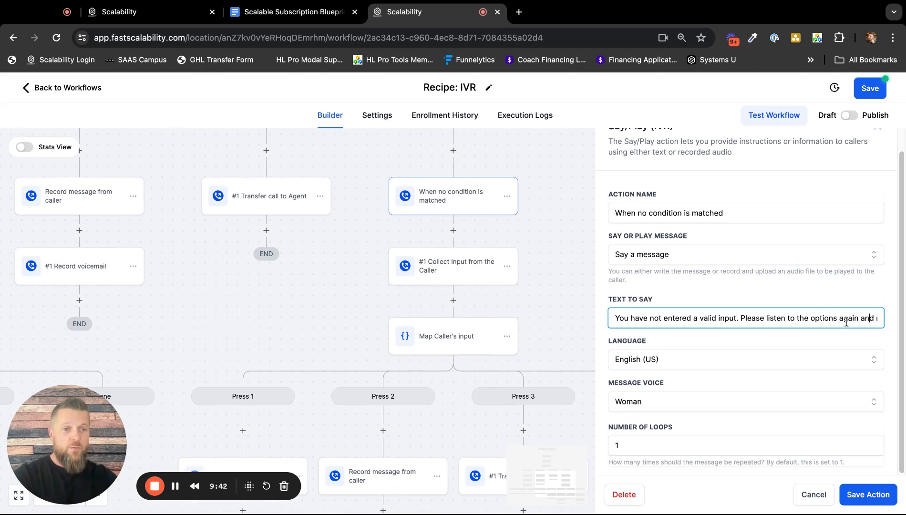
key(Right)
key(Right)
key(Right)
key(Right)
key(Right)
key(Right)
key(Right)
key(Right)
key(Right)
key(Right)
key(Right)
key(Right)
key(Right)
key(Right)
key(Right)
key(Right)
key(Right)
key(Right)
key(Right)
key(Right)
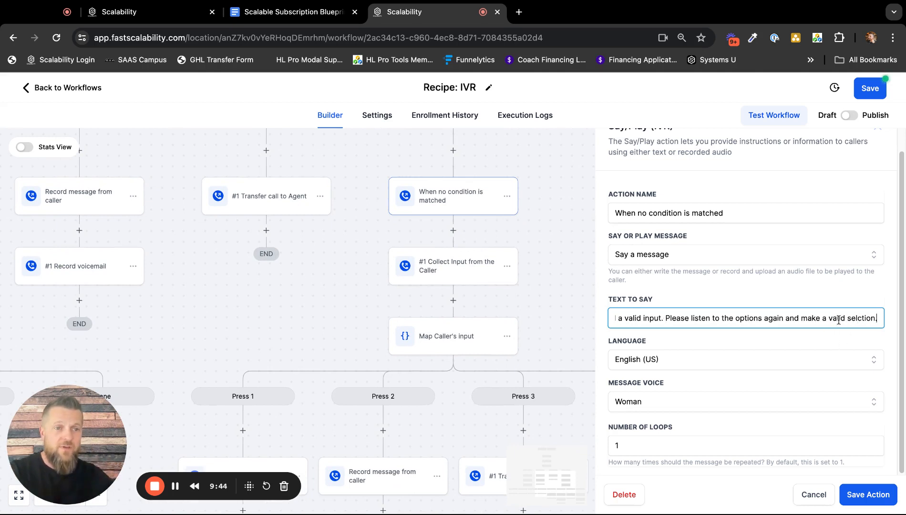
Open "#1 Collect Input from the Caller" in the None branch, examine its prompt and the branches below, and close it without saving.
click(445, 272)
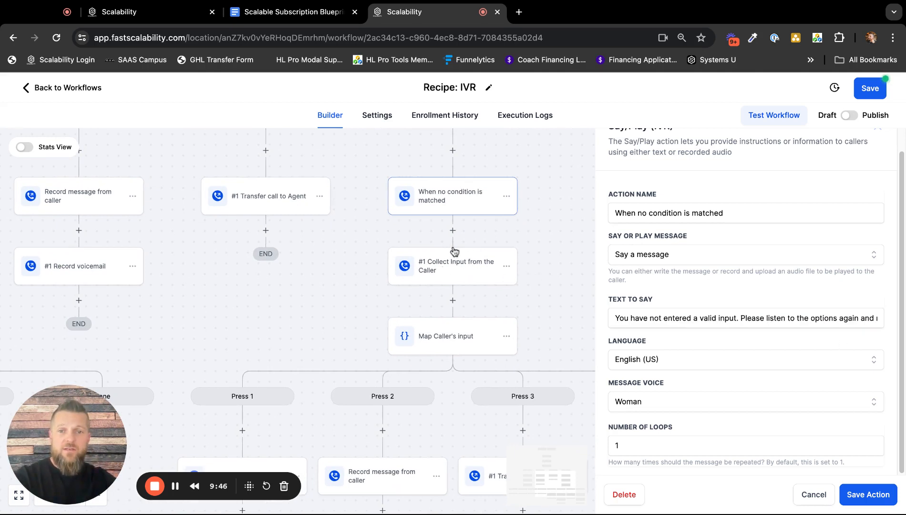
click(452, 269)
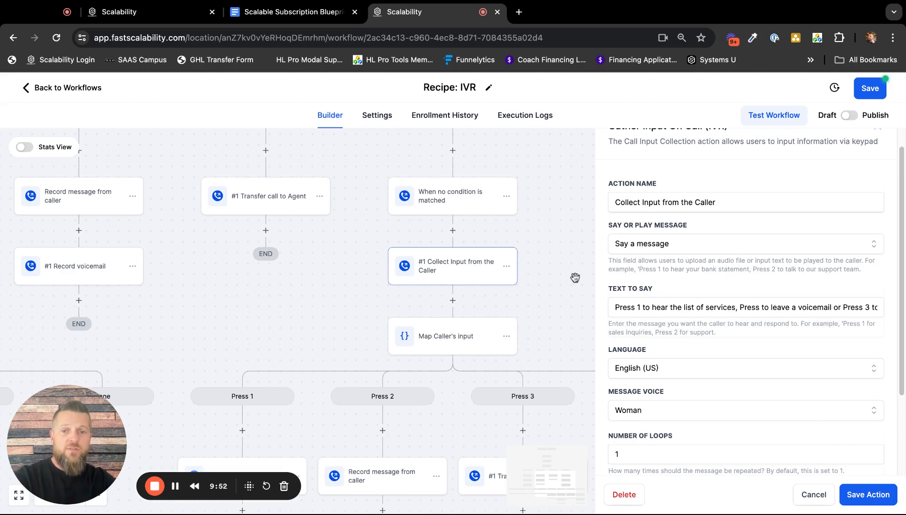
scroll(563, 315, down, 3)
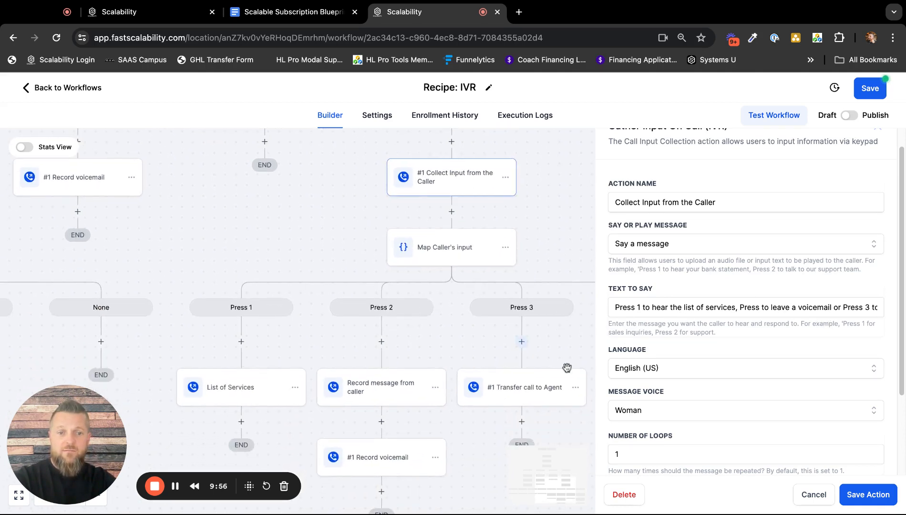
click(811, 496)
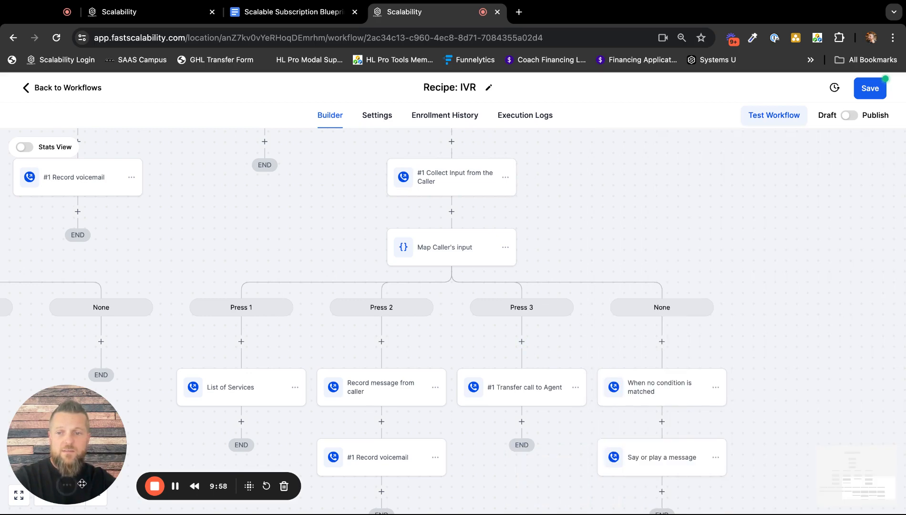
Zoom the workflow canvas out to 69% to view the nested branches under None.
drag(82, 484, 81, 441)
click(96, 495)
click(96, 496)
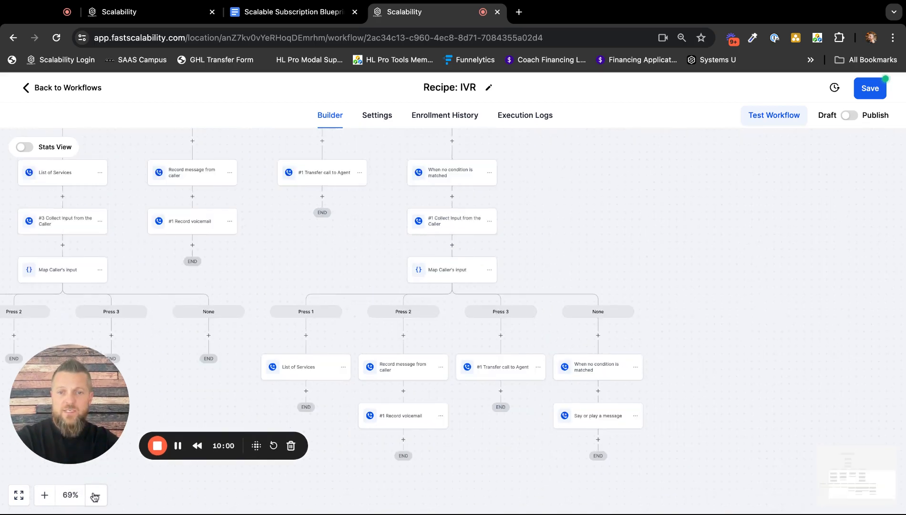
Browse the actions that can be added at the start of the Press 3 branch, and close the list without adding one.
click(96, 496)
scroll(546, 218, up, 5)
scroll(545, 217, left, 5)
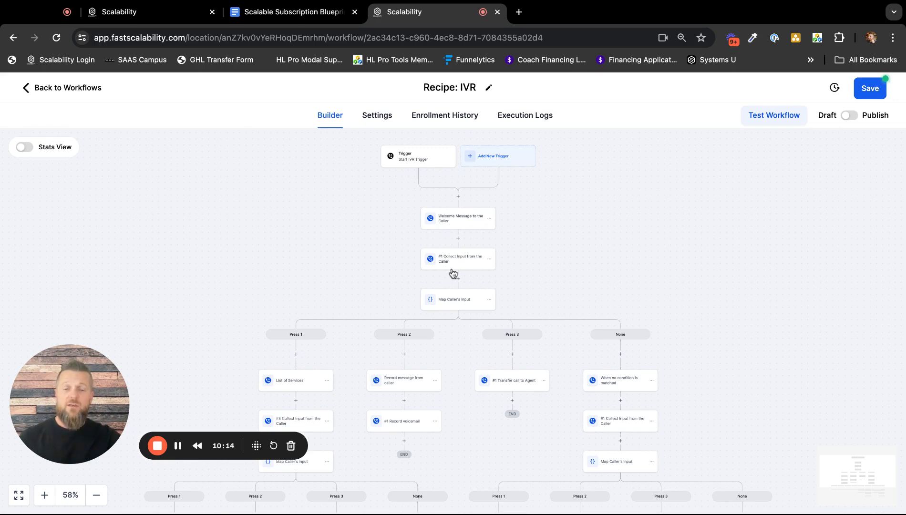
scroll(513, 277, down, 2)
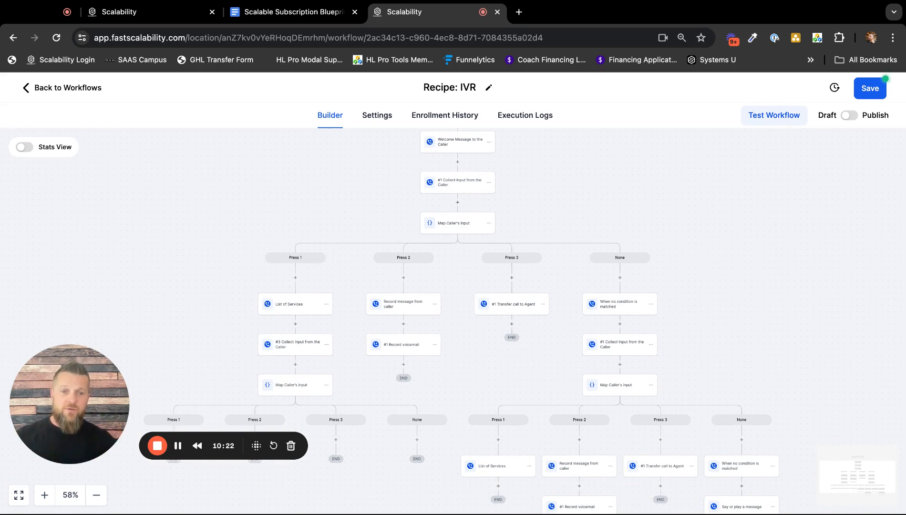
click(512, 277)
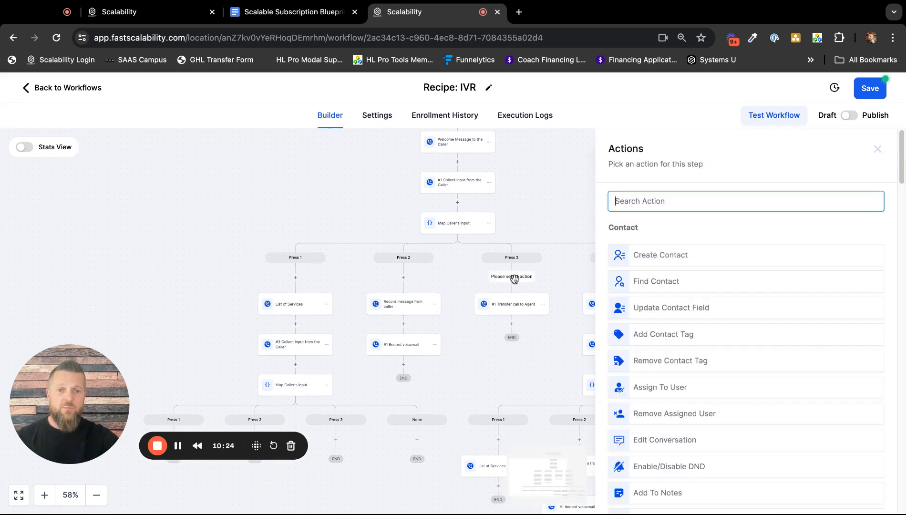
scroll(732, 366, down, 4)
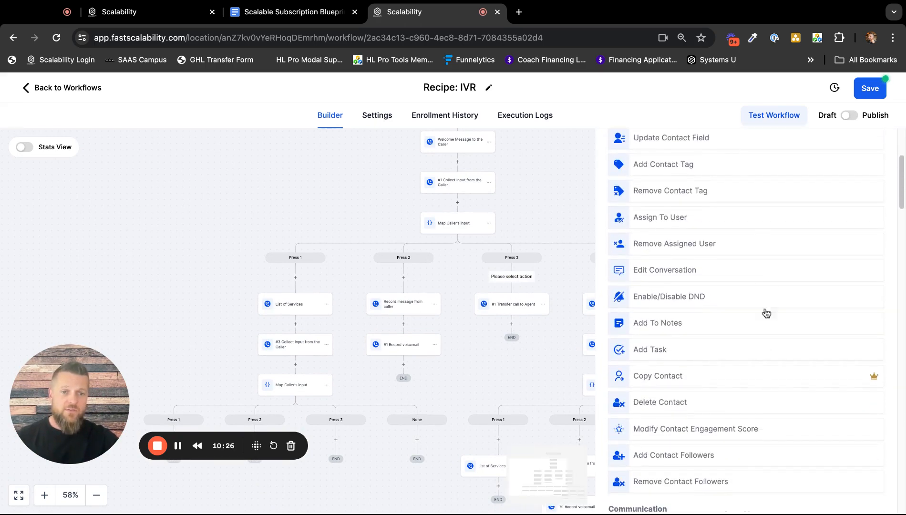
scroll(771, 297, up, 4)
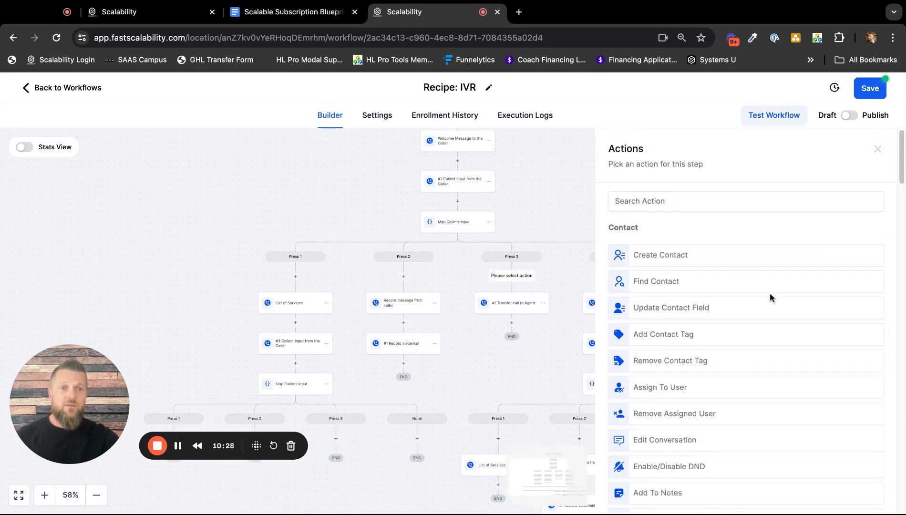
click(877, 149)
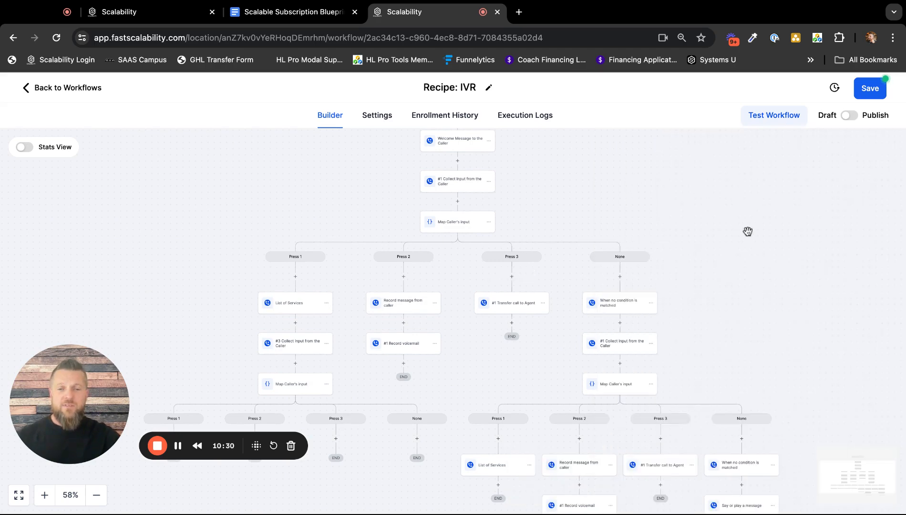
Open "Welcome Message to the Caller" below the trigger, check its text to say, and close it without saving.
scroll(749, 234, up, 3)
scroll(751, 239, up, 1)
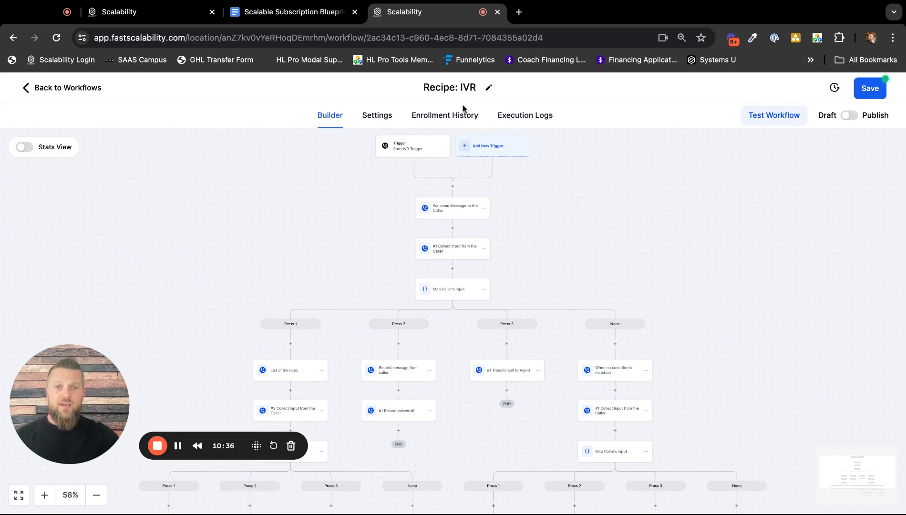
click(45, 495)
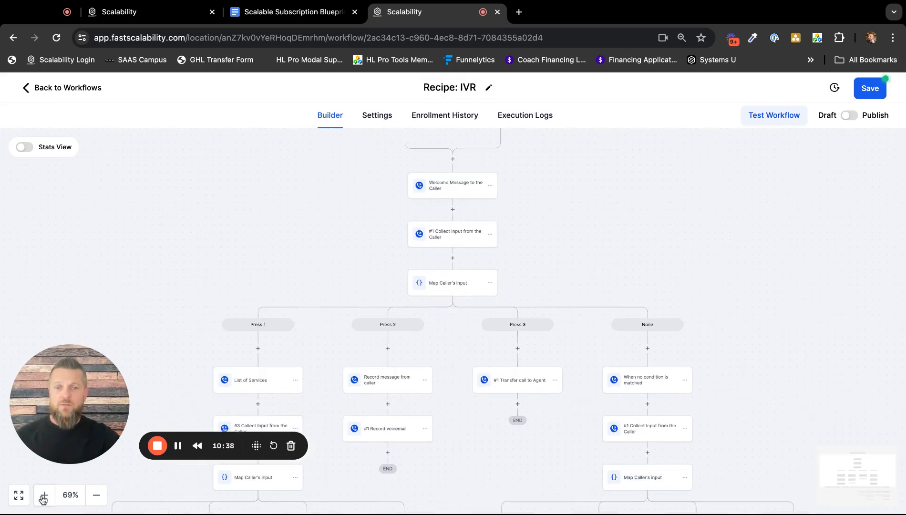
click(44, 495)
scroll(766, 212, up, 3)
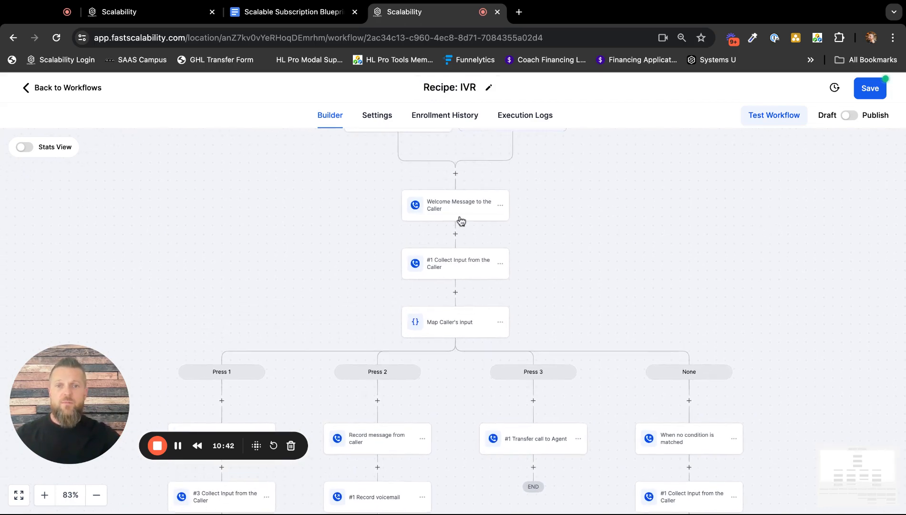
click(457, 215)
triple_click(713, 341)
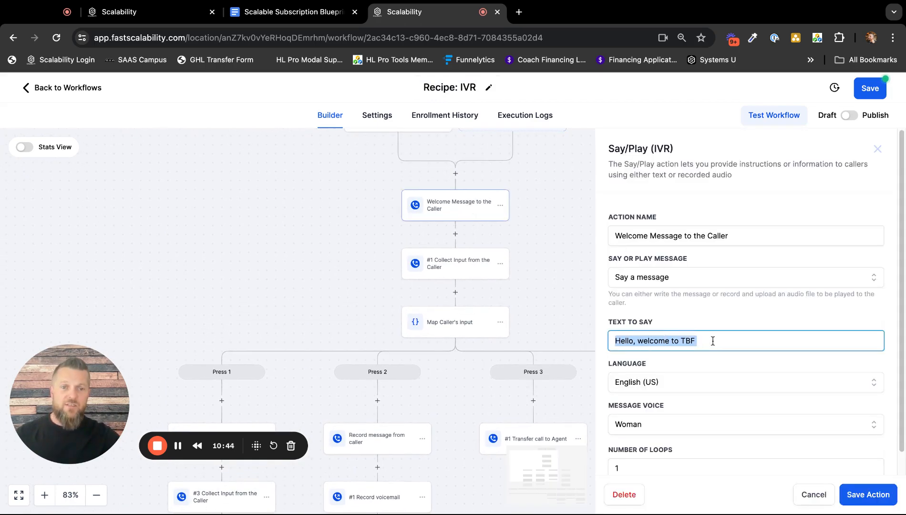
click(813, 494)
Open "List of Services" in the Press 1 branch, review its message settings, and close it without saving.
drag(597, 323, 637, 198)
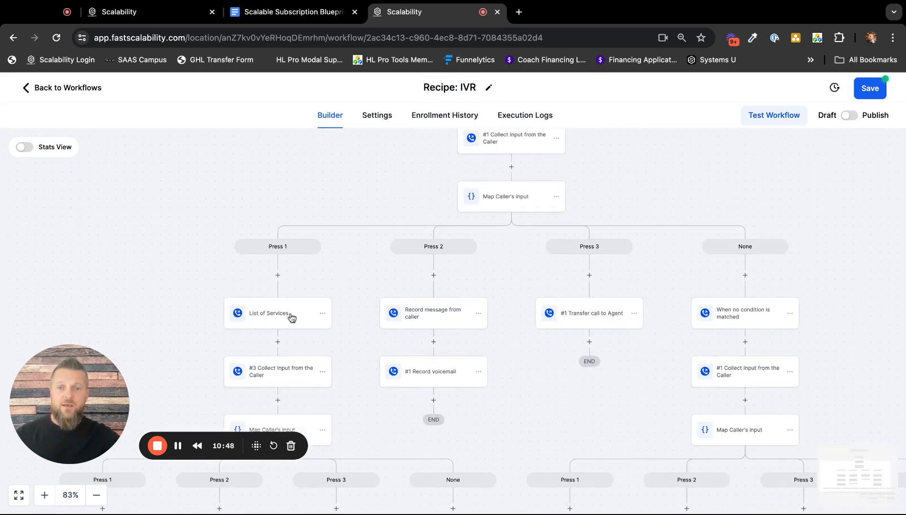
scroll(329, 284, down, 1)
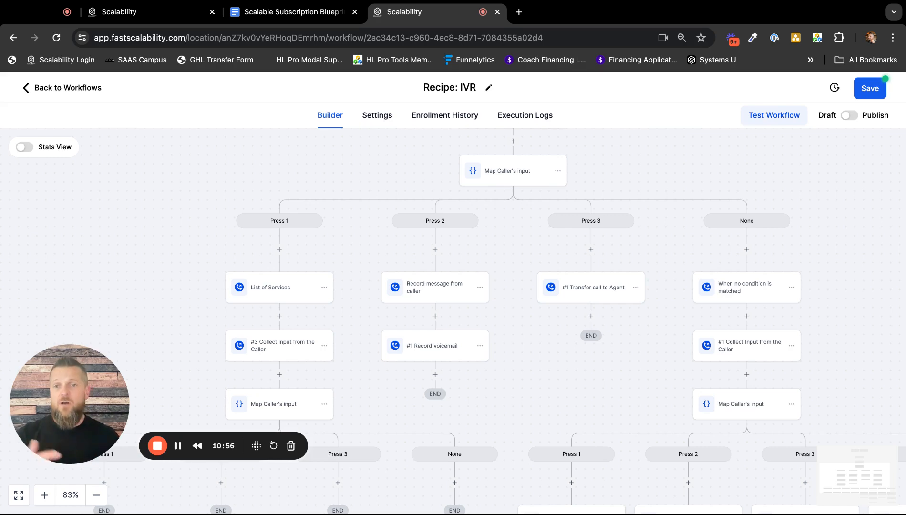
click(273, 296)
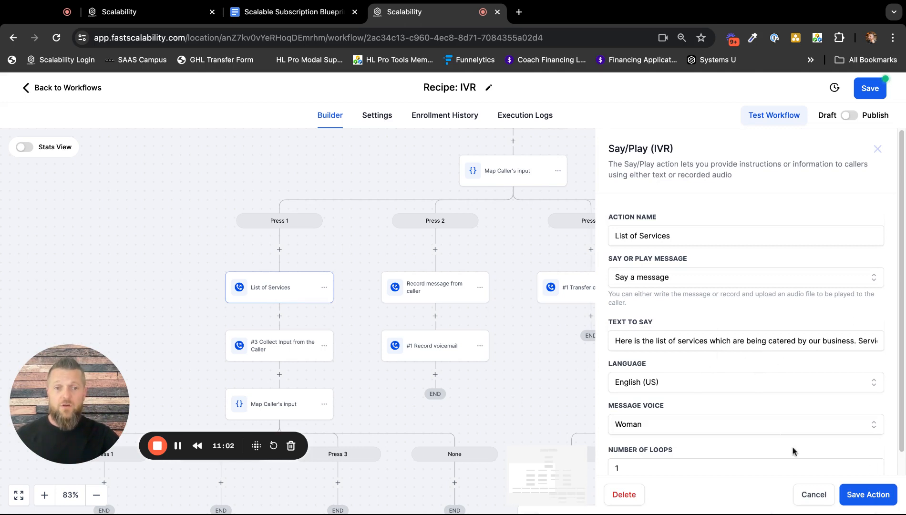
click(815, 495)
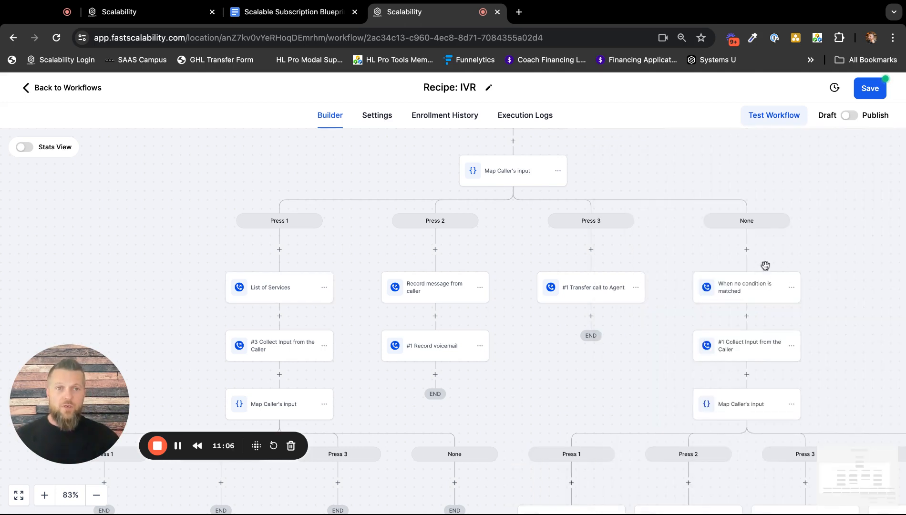
Review the workflow's contact settings, including Allow re-entry, and return to the workflow canvas.
scroll(830, 190, up, 5)
scroll(830, 190, right, 3)
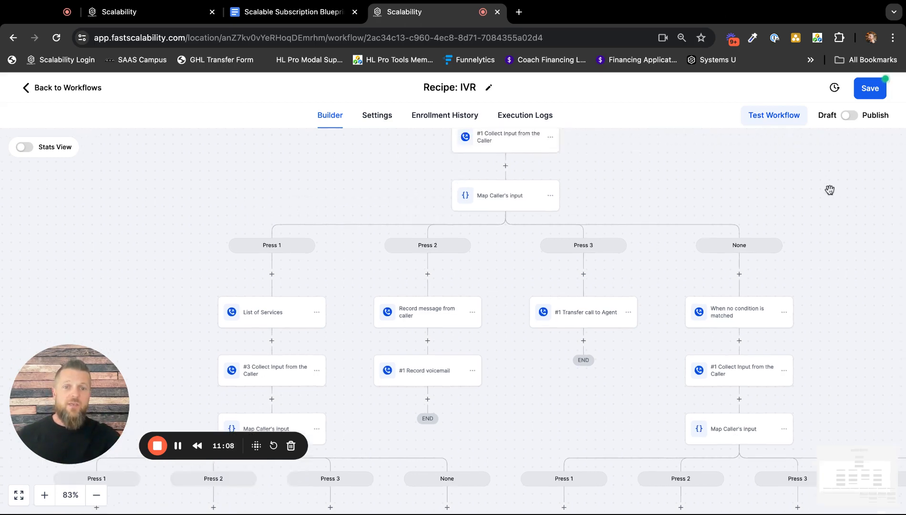
scroll(830, 189, up, 4)
scroll(830, 190, left, 1)
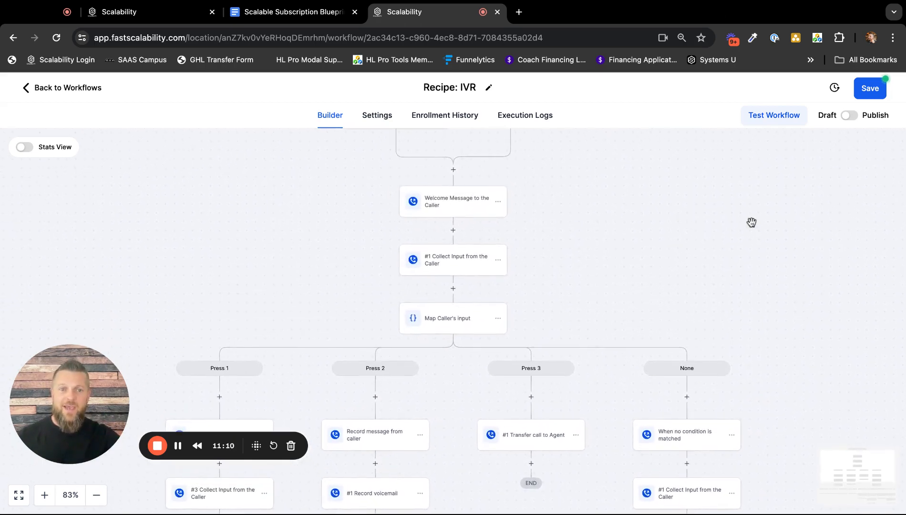
scroll(751, 223, right, 1)
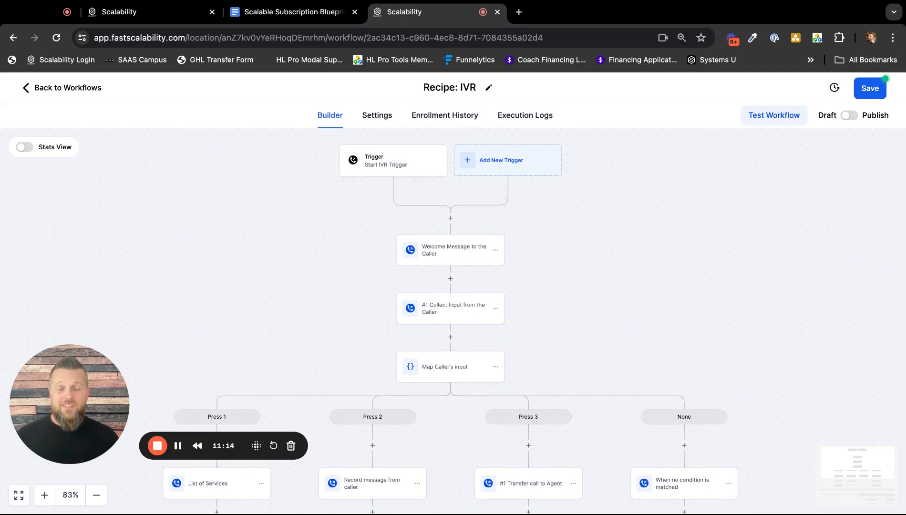
click(377, 117)
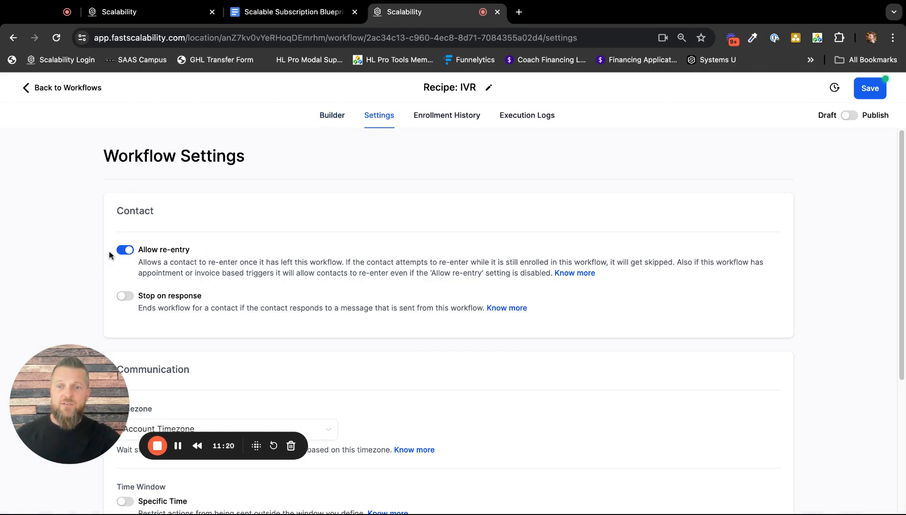
click(333, 117)
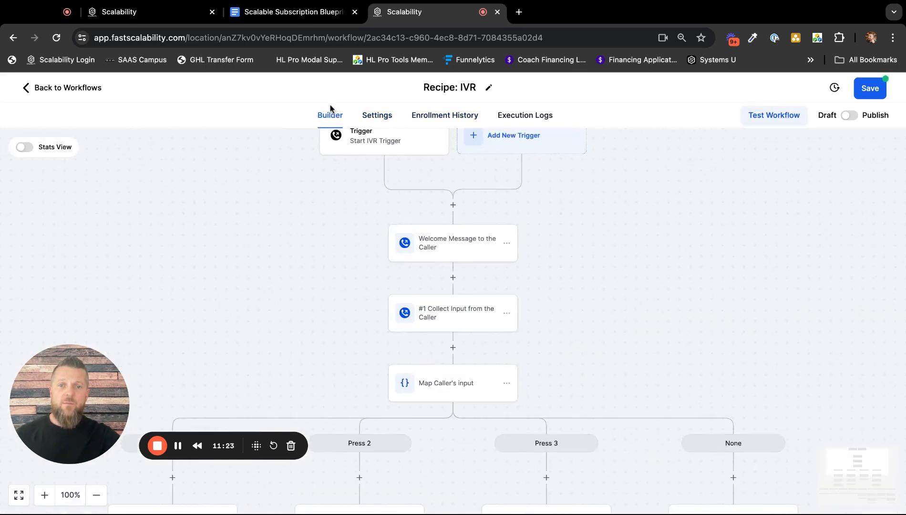
click(371, 116)
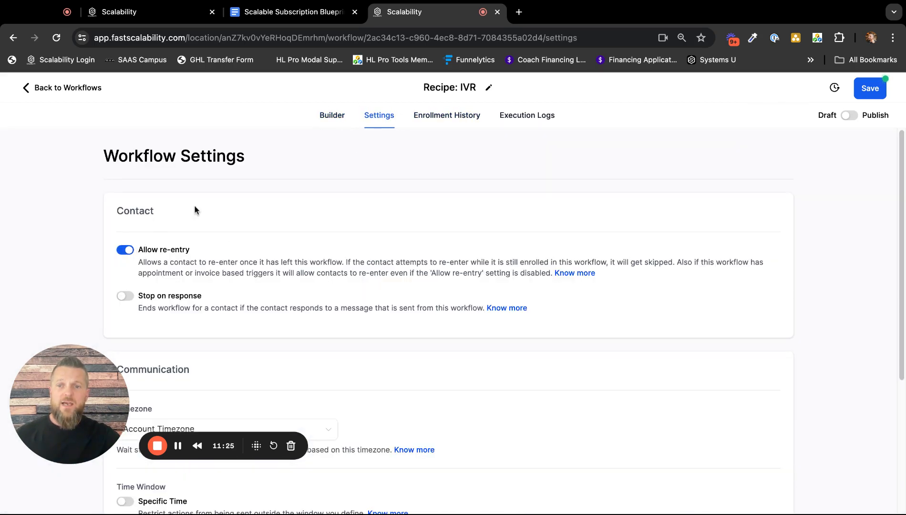
click(331, 116)
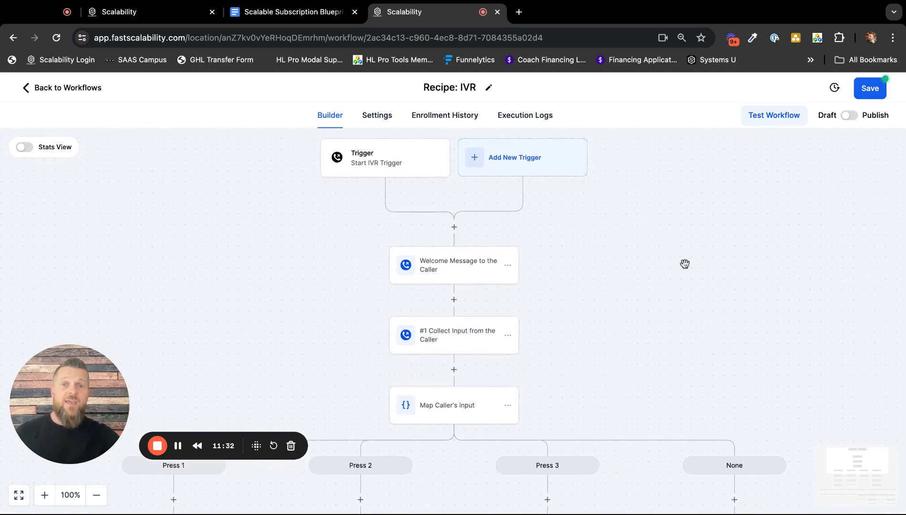
Switch the workflow to Publish and set it back to Draft without saving.
click(852, 117)
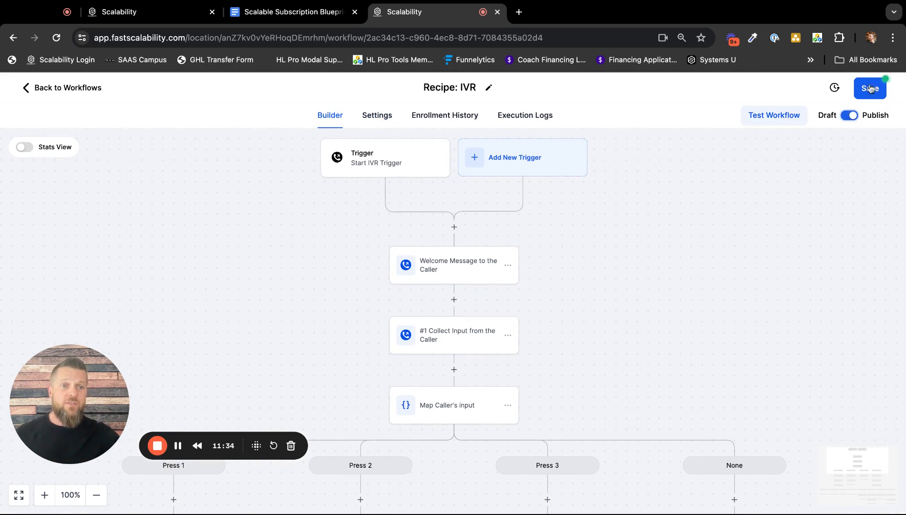
click(849, 117)
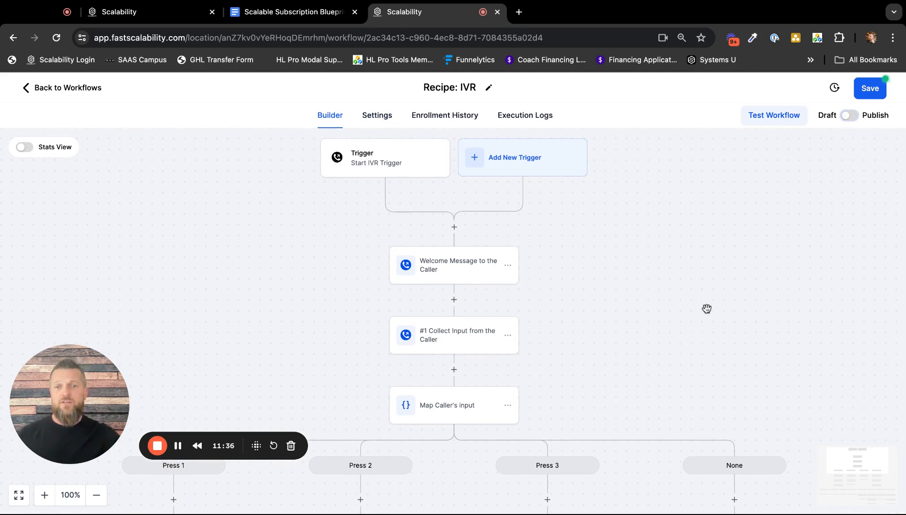